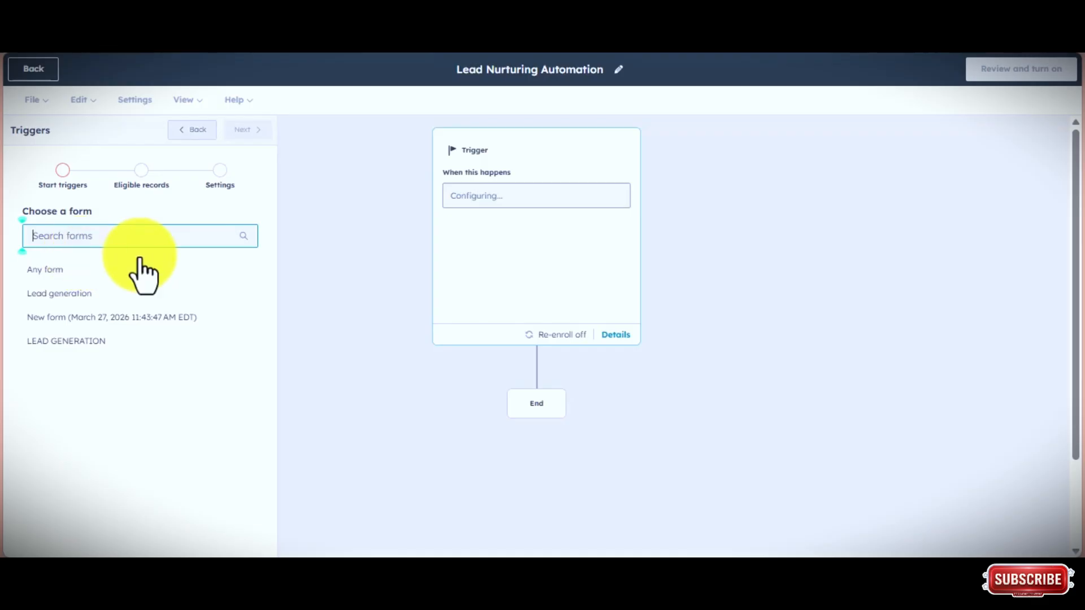
Trigger the workflow on submissions of the Lead generation form, adding no eligibility conditions and keeping the default enrollment settings.
{"action": "left_click", "coordinate": [73, 295]}
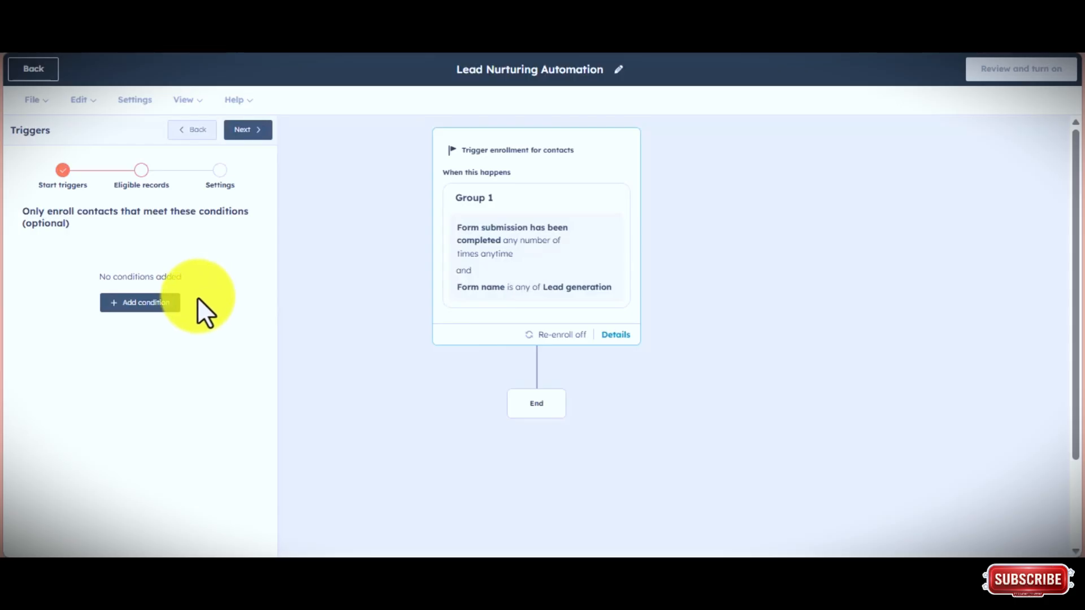
{"action": "left_click", "coordinate": [249, 131]}
{"action": "left_click", "coordinate": [247, 139]}
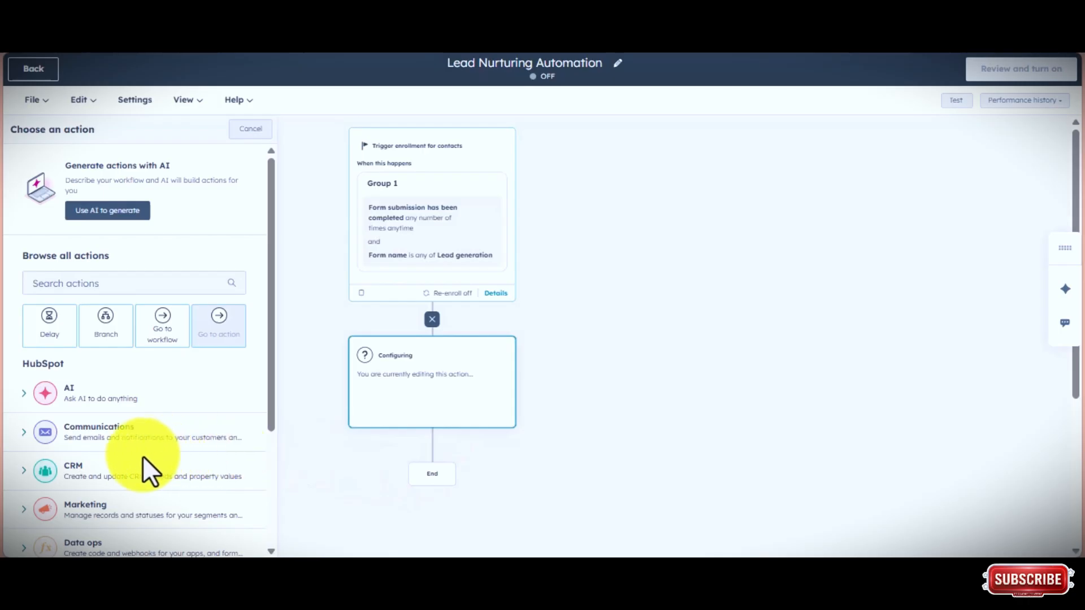
Add a Set marketing contact status action that sets the enrolled contact as a marketing contact, and save it.
{"action": "left_click", "coordinate": [88, 509]}
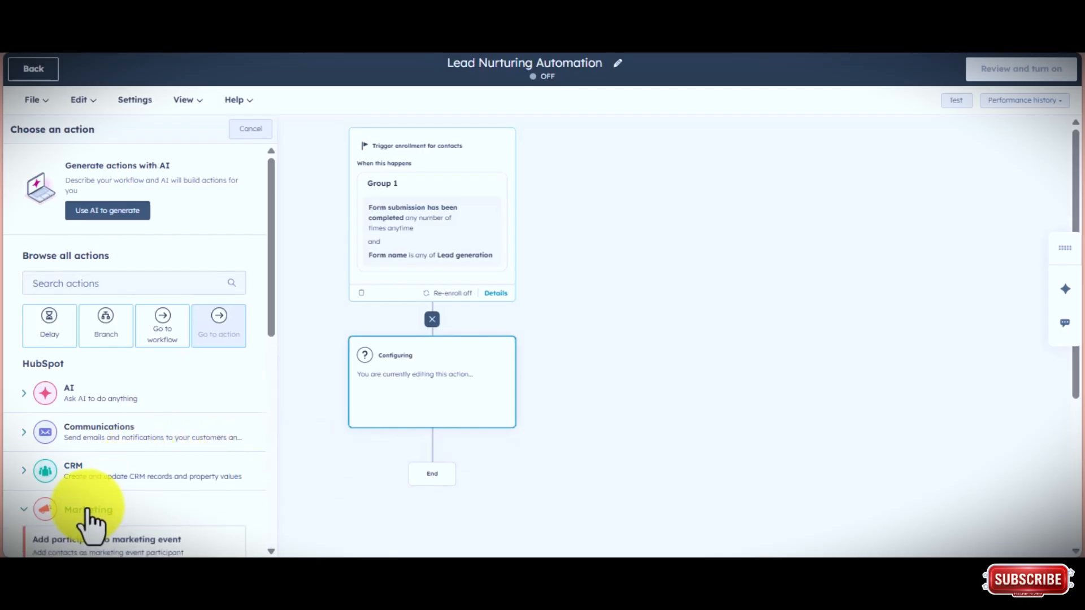
{"action": "left_click_drag", "start_coordinate": [273, 324], "coordinate": [243, 476]}
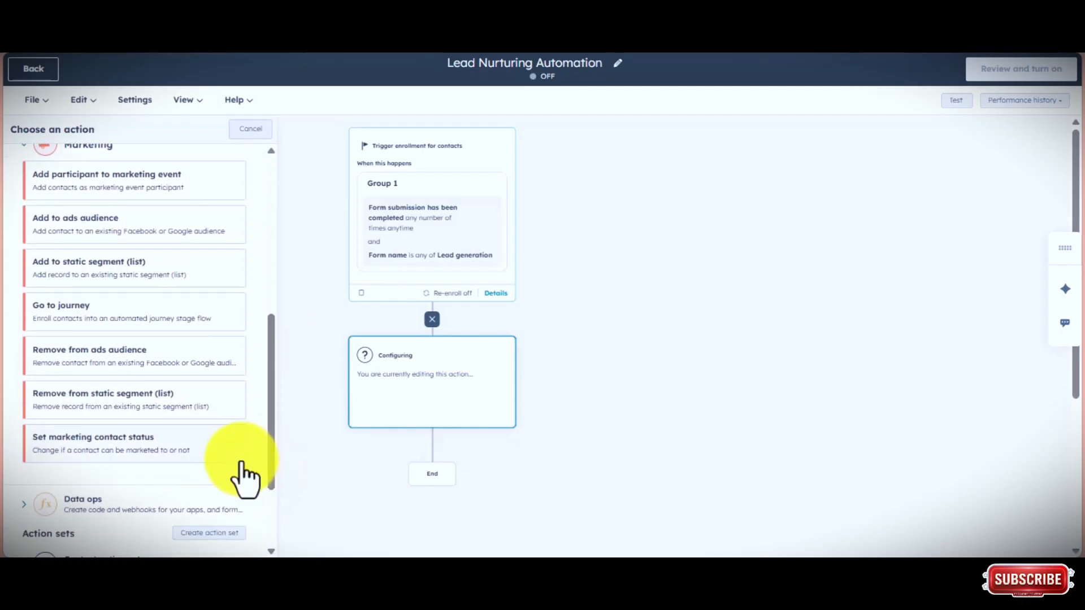
{"action": "left_click", "coordinate": [102, 441]}
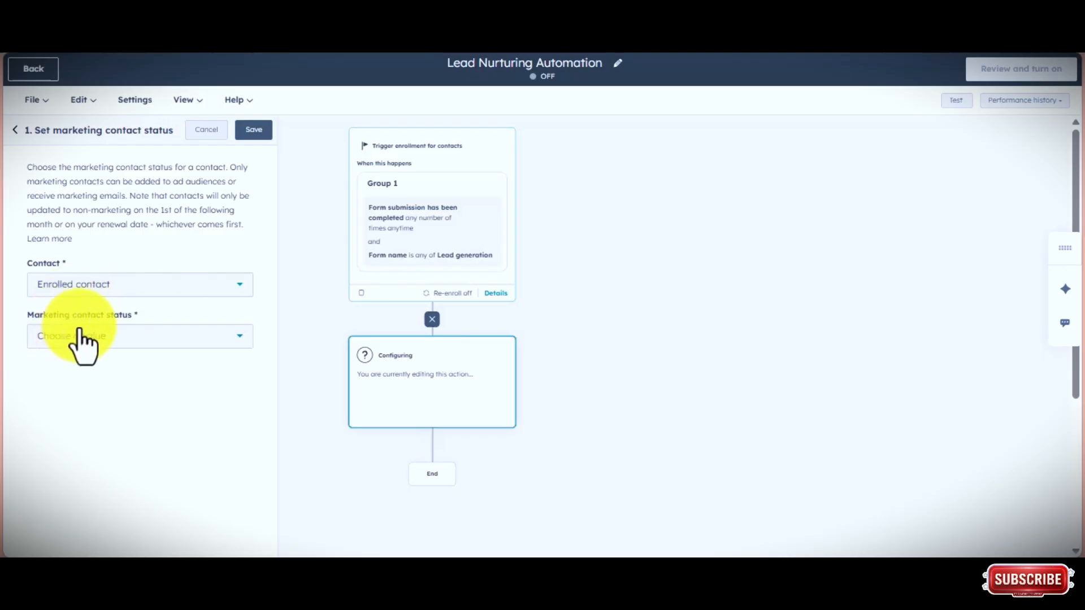
{"action": "left_click", "coordinate": [239, 338]}
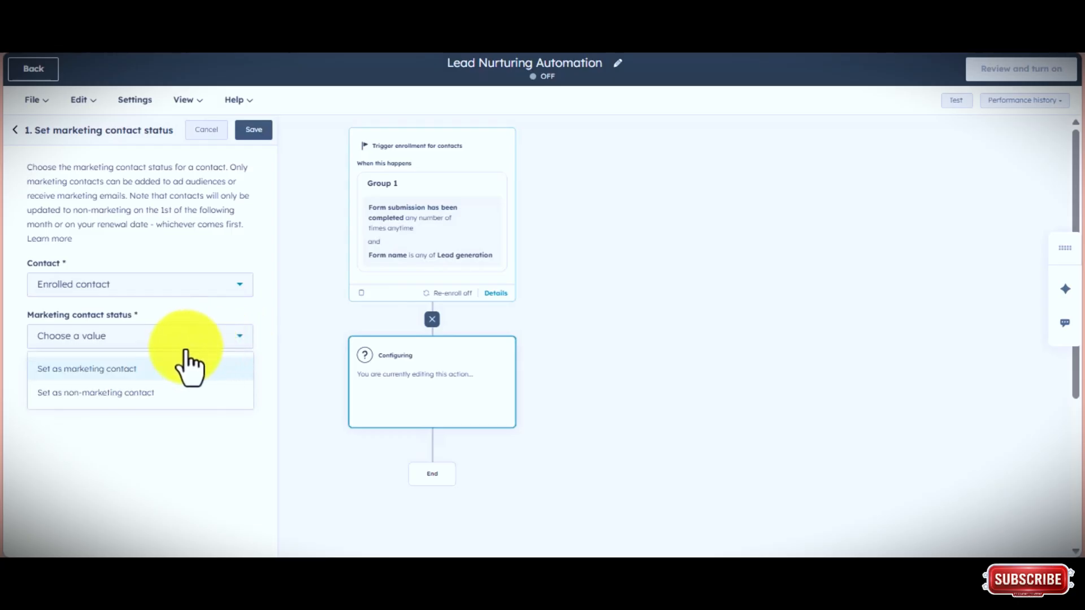
{"action": "left_click", "coordinate": [125, 370]}
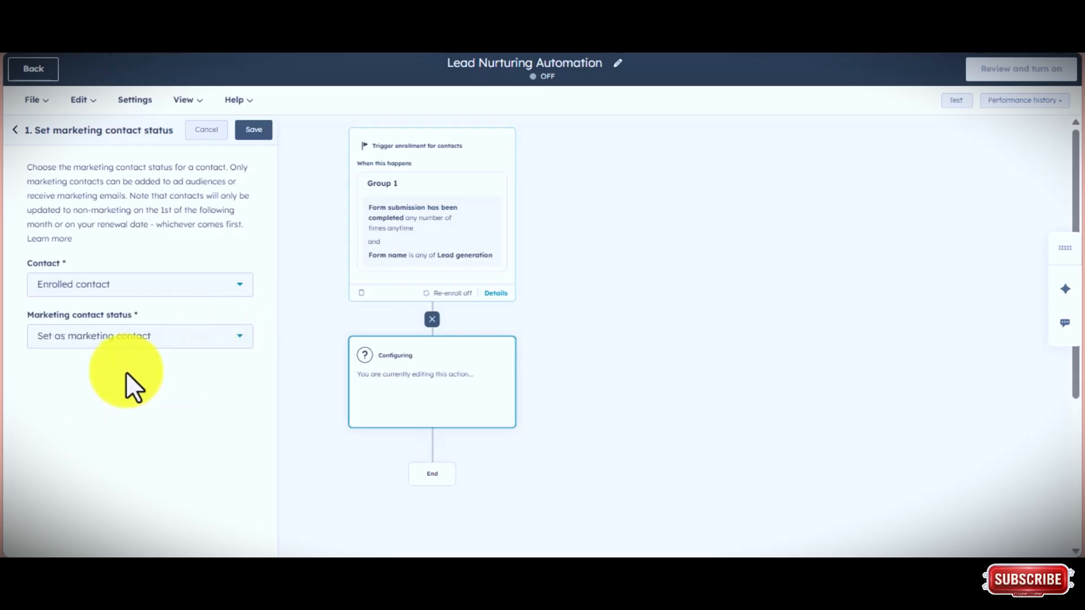
{"action": "left_click", "coordinate": [259, 130]}
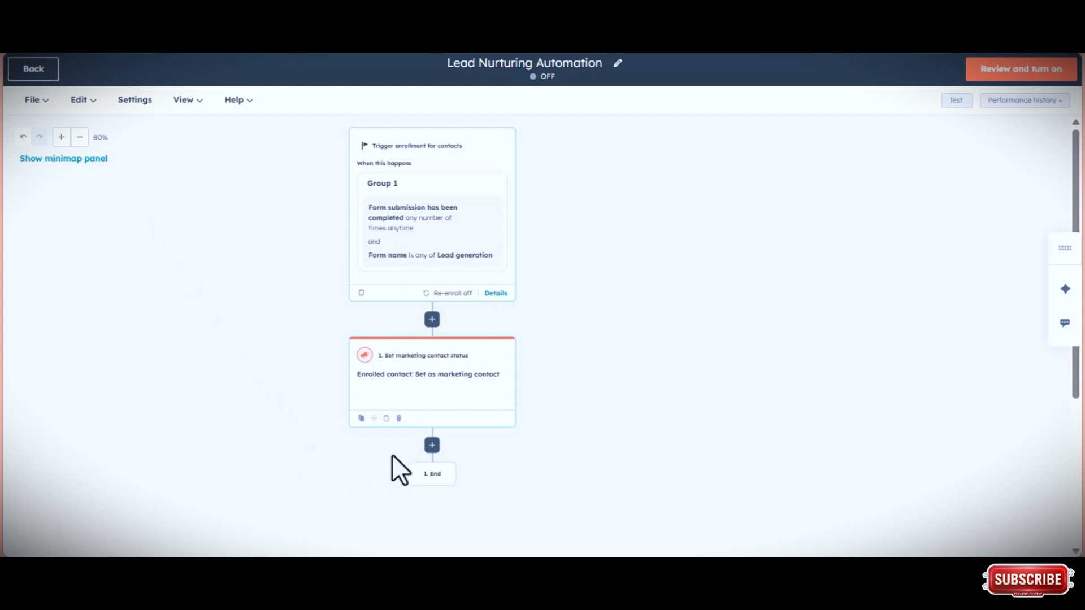
Add a Send email action after the contact status action that sends the lead nurturing email to the enrolled contact, and save it.
{"action": "left_click", "coordinate": [431, 446]}
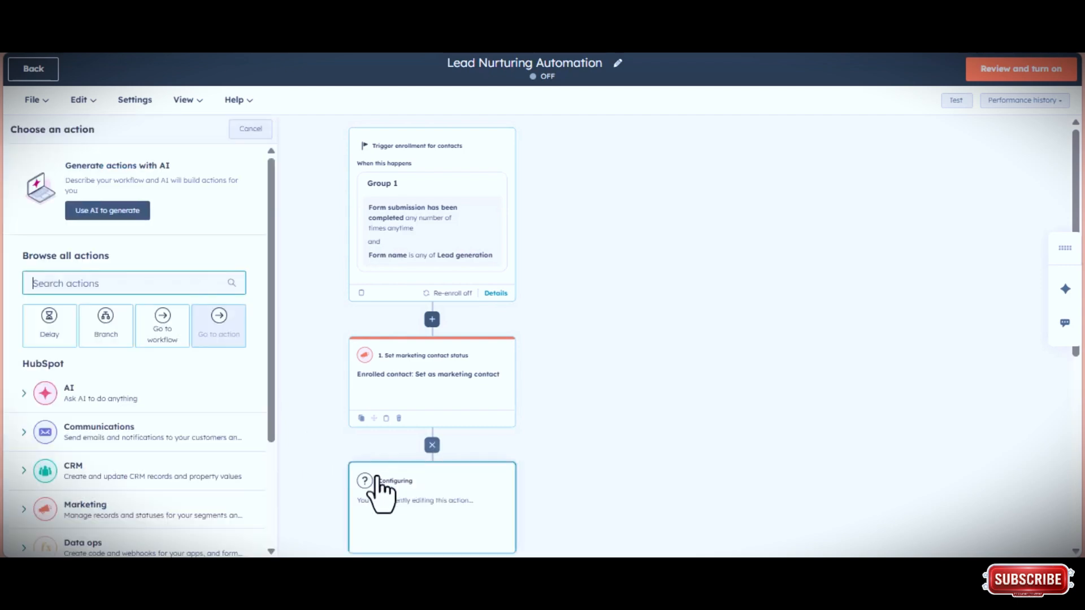
{"action": "left_click", "coordinate": [112, 434]}
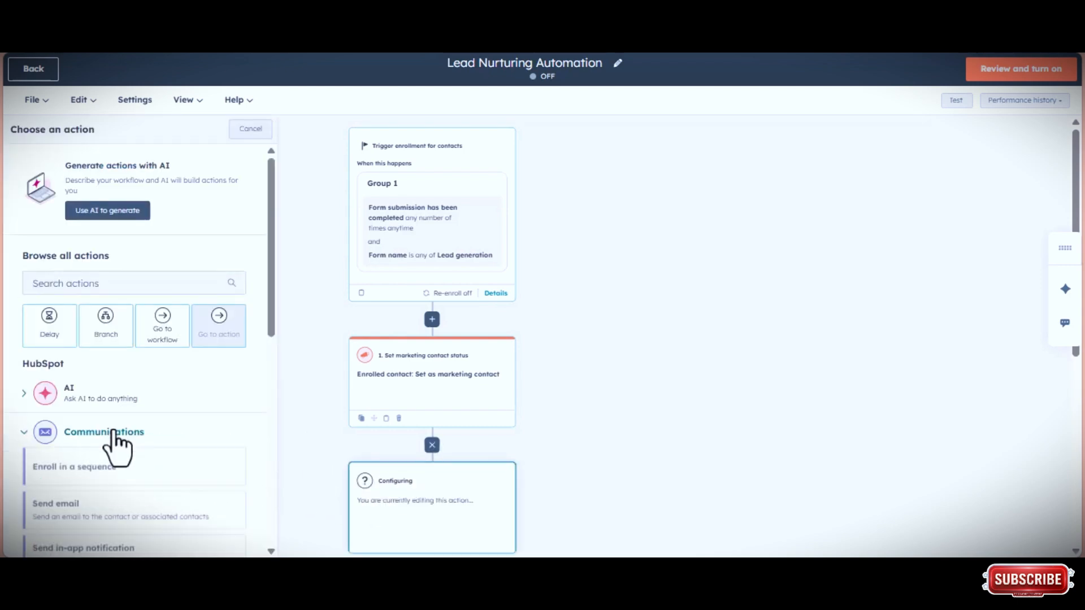
{"action": "left_click_drag", "start_coordinate": [271, 322], "coordinate": [279, 435]}
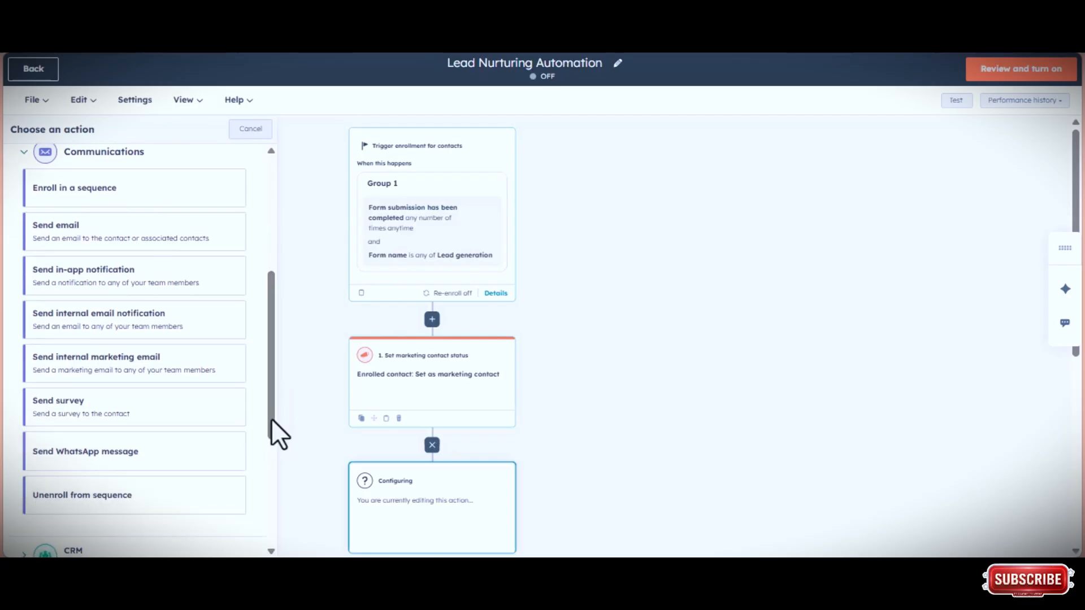
{"action": "left_click", "coordinate": [61, 244]}
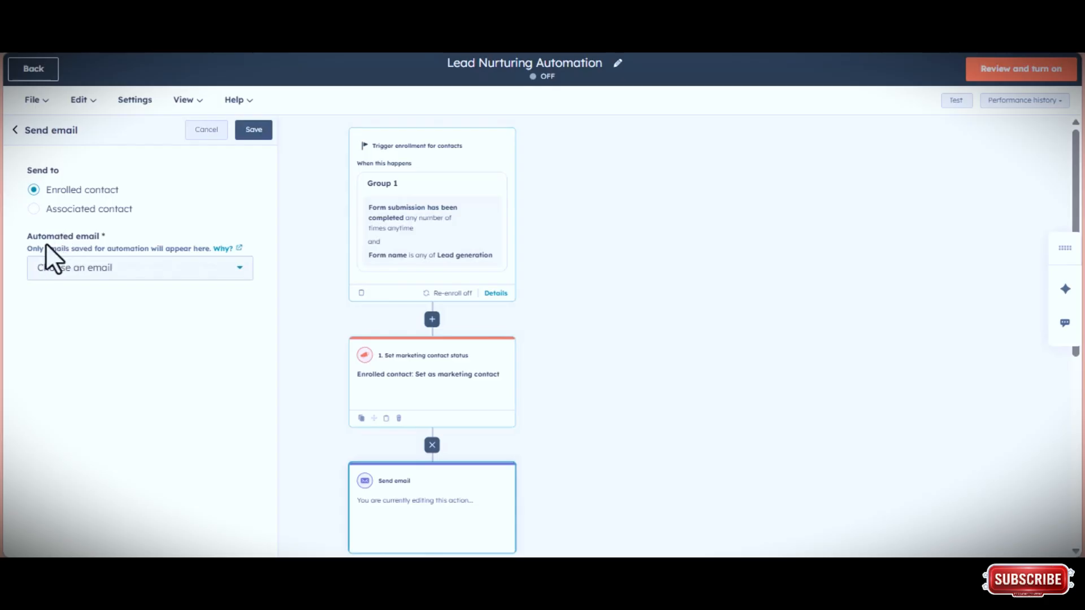
{"action": "left_click", "coordinate": [236, 276]}
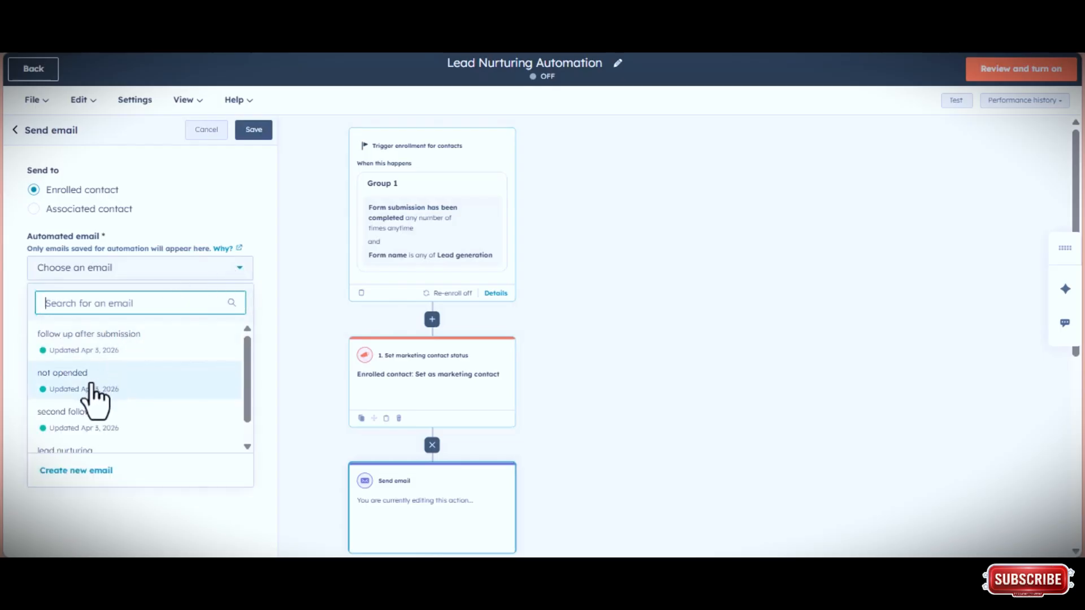
{"action": "scroll", "coordinate": [97, 424], "scroll_direction": "down", "scroll_amount": 1}
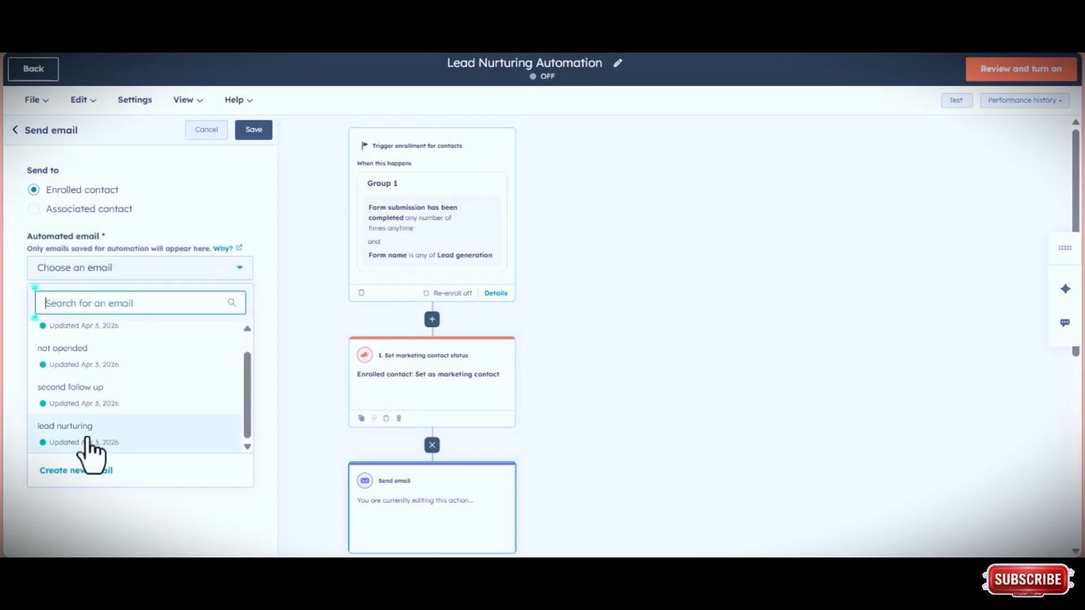
{"action": "left_click", "coordinate": [88, 443]}
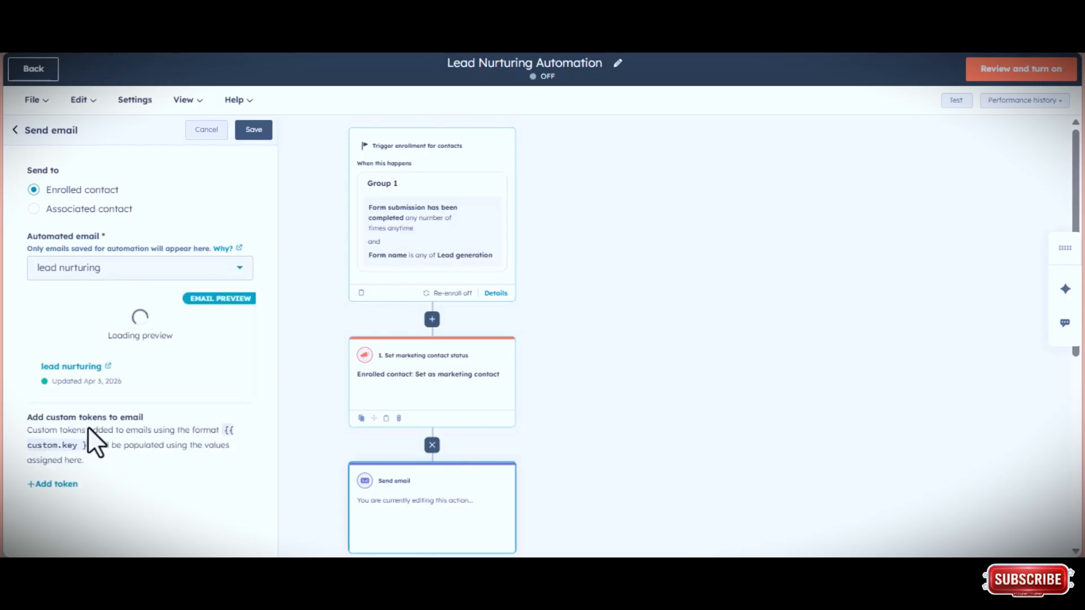
{"action": "left_click", "coordinate": [256, 133]}
Add an AND/OR logic branch after the lead nurturing email action and name its first branch "Email replied".
{"action": "left_click_drag", "start_coordinate": [1075, 177], "coordinate": [1077, 342]}
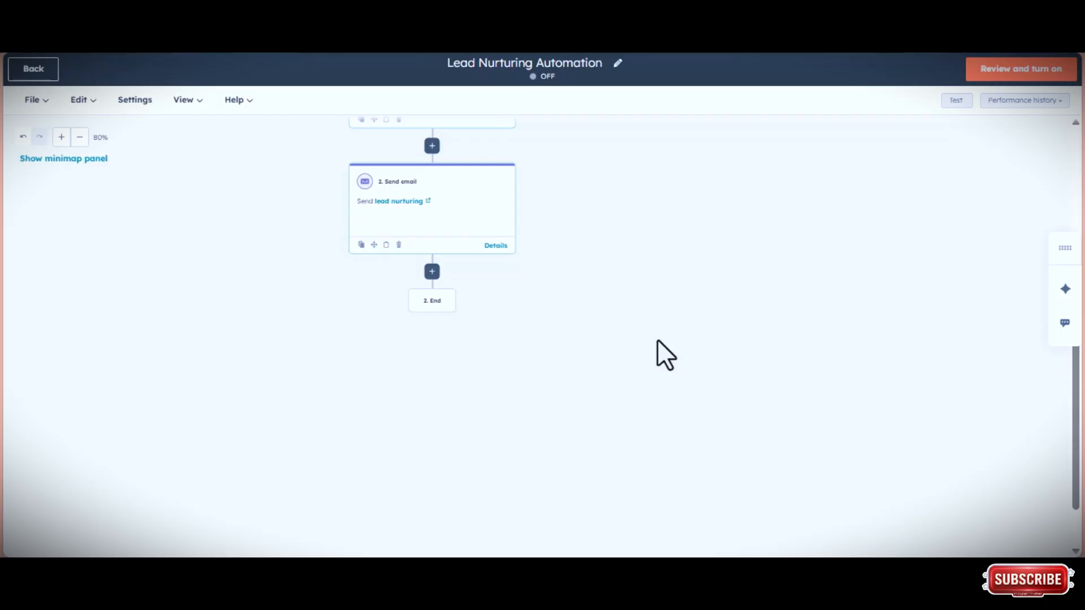
{"action": "left_click", "coordinate": [432, 271]}
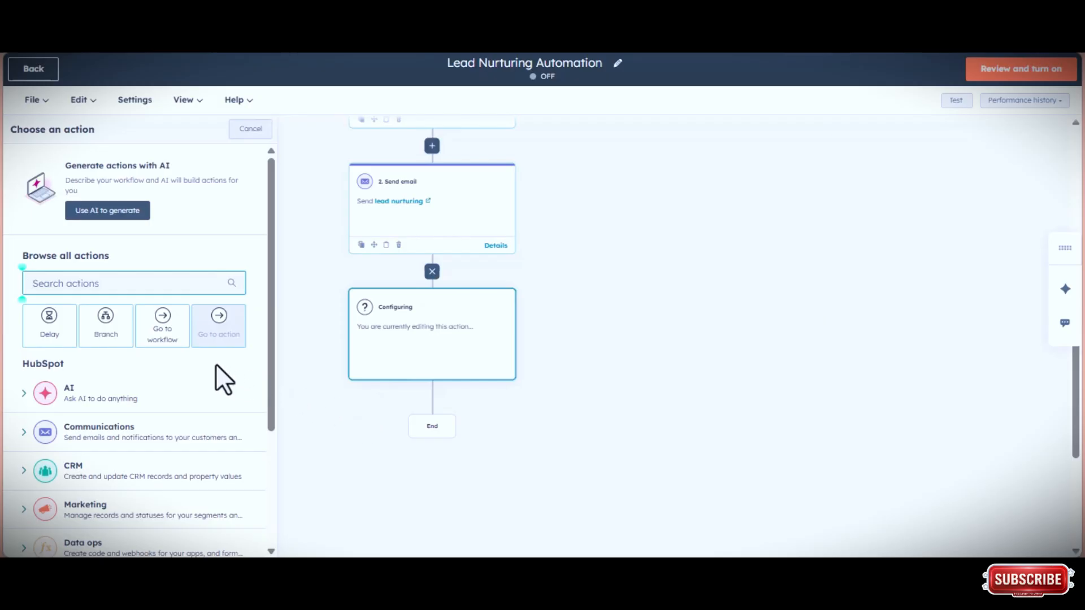
{"action": "left_click", "coordinate": [108, 333]}
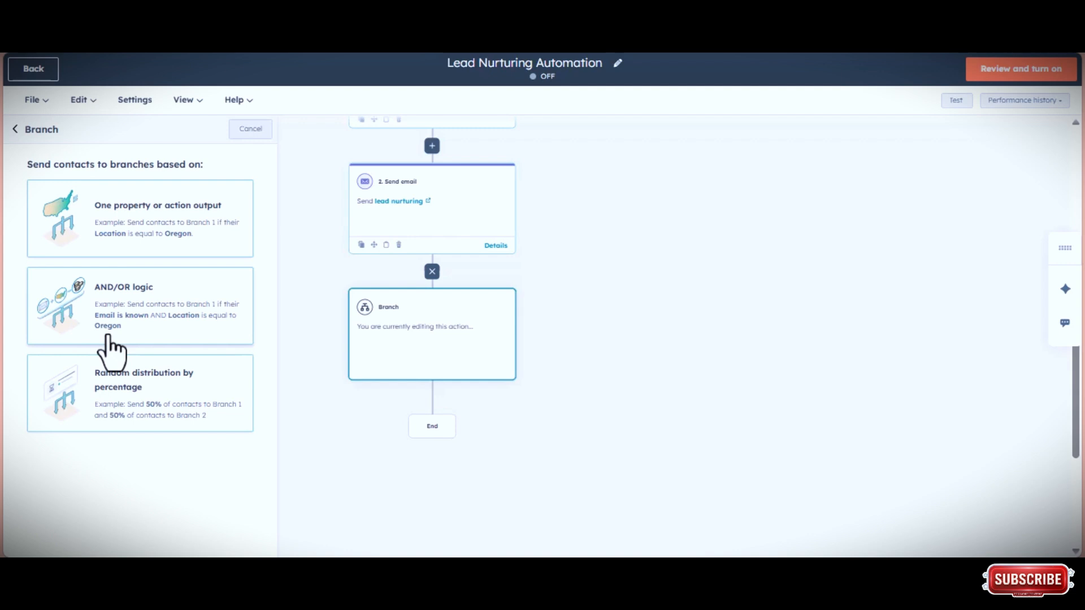
{"action": "left_click", "coordinate": [119, 312]}
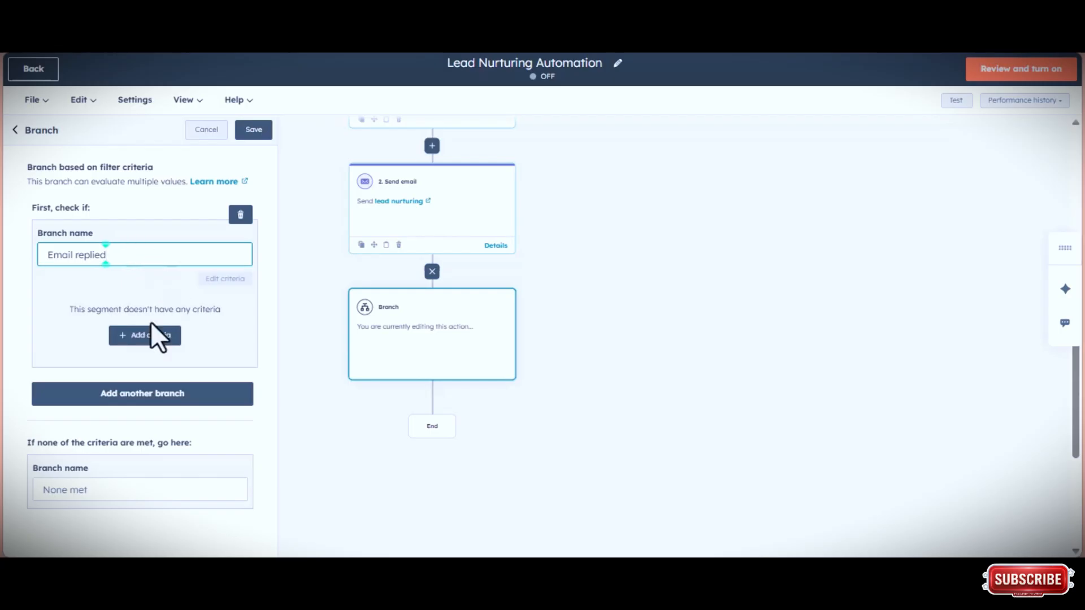
Give the Email replied branch a marketing email criterion: lead nurturing, Contact replied to email.
{"action": "left_click", "coordinate": [152, 338]}
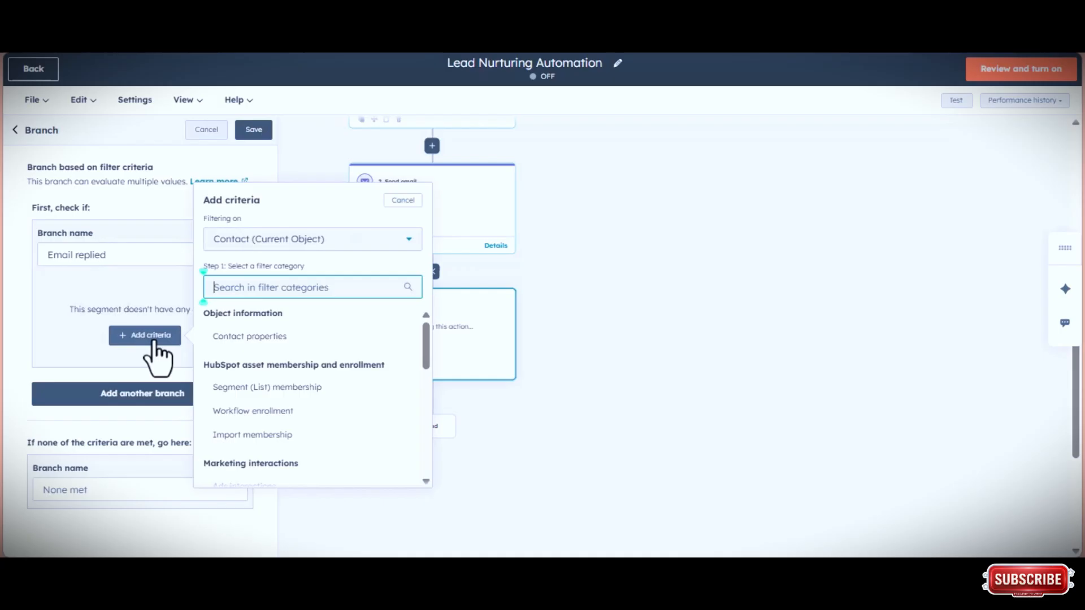
{"action": "left_click_drag", "start_coordinate": [424, 348], "coordinate": [433, 378]}
{"action": "scroll", "coordinate": [270, 432], "scroll_direction": "down", "scroll_amount": 3}
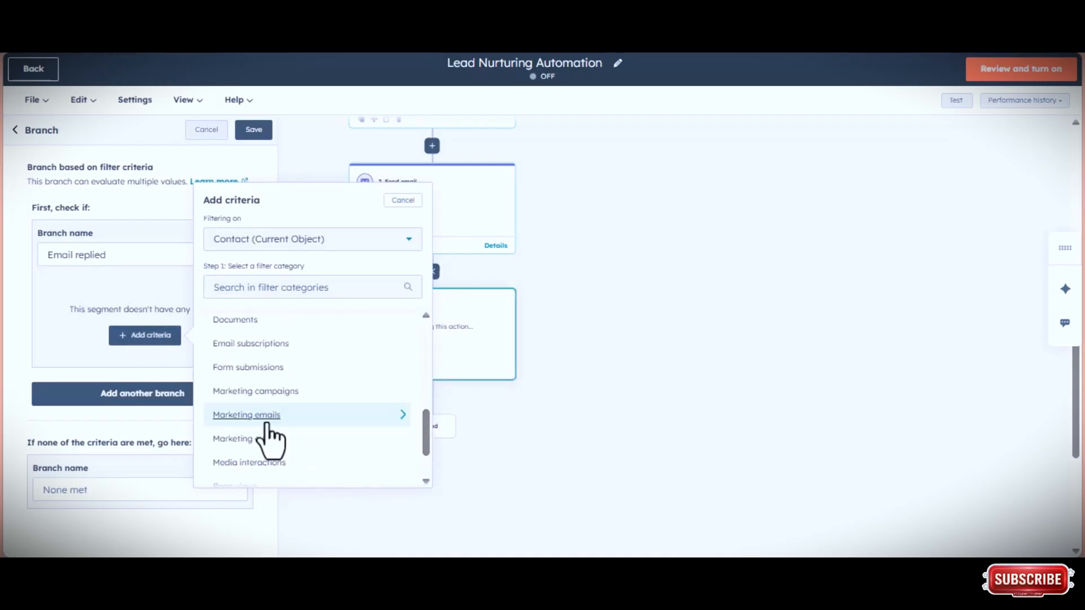
{"action": "left_click", "coordinate": [269, 423]}
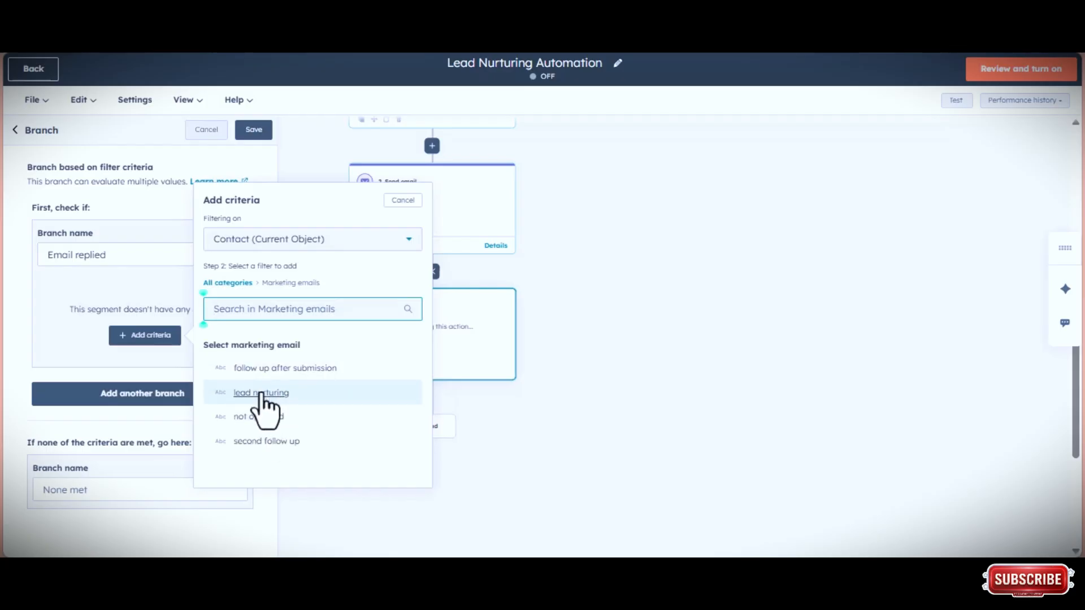
{"action": "left_click", "coordinate": [260, 397]}
{"action": "left_click", "coordinate": [213, 271]}
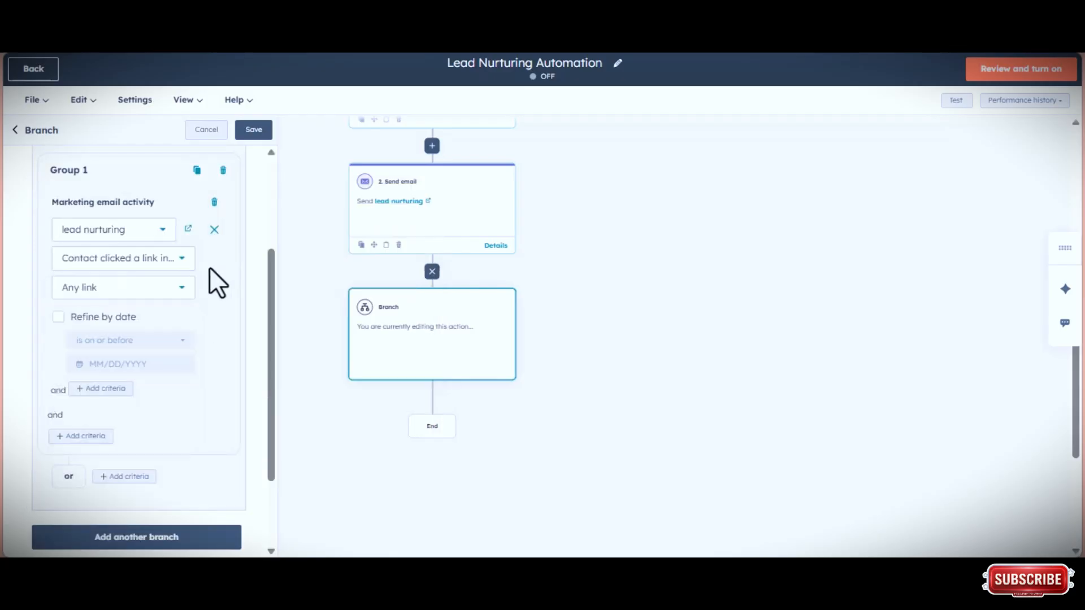
{"action": "left_click", "coordinate": [171, 261]}
{"action": "left_click_drag", "start_coordinate": [187, 349], "coordinate": [195, 376]}
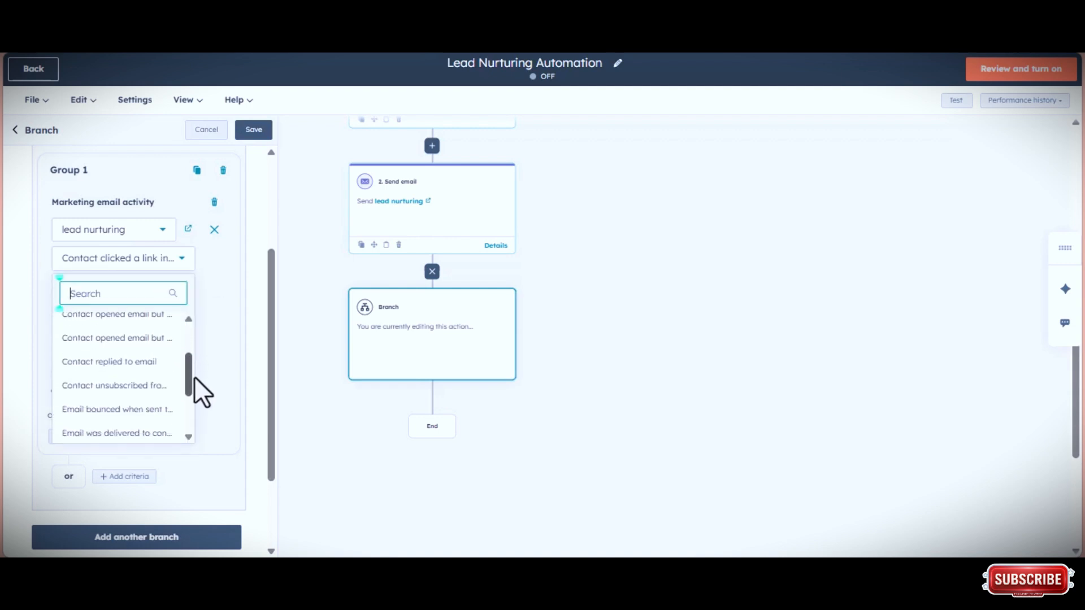
{"action": "left_click", "coordinate": [103, 361]}
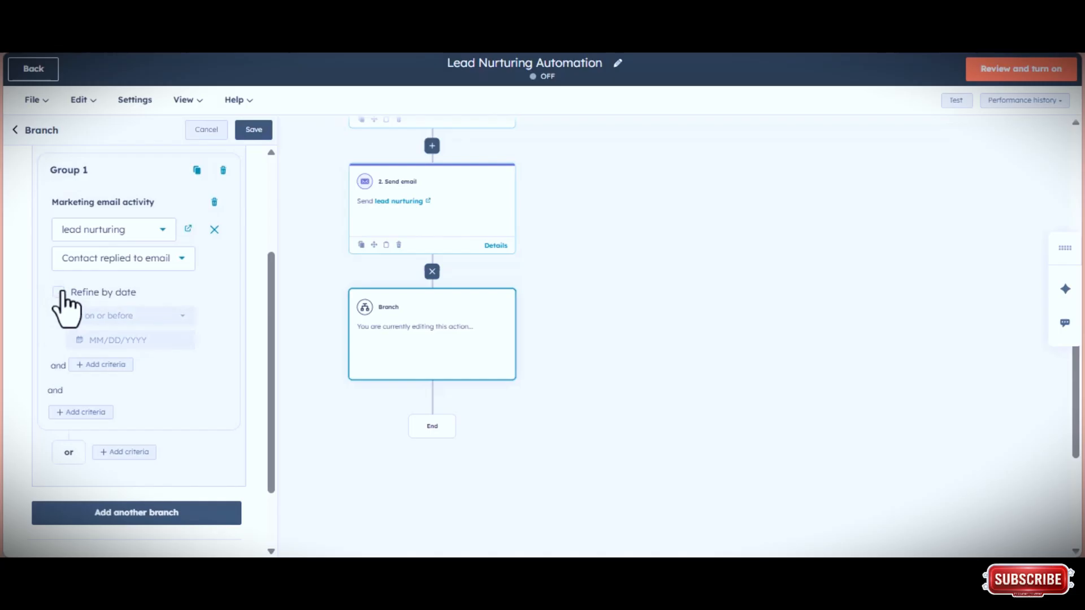
Refine the Email replied criterion by date to on or before 04/08/2026.
{"action": "left_click", "coordinate": [59, 292]}
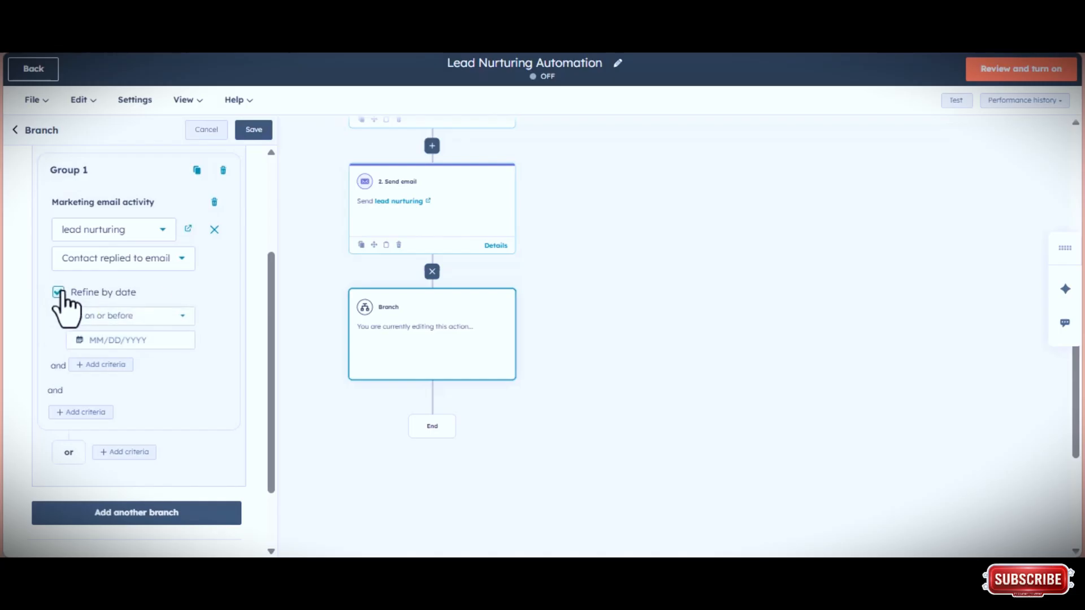
{"action": "left_click", "coordinate": [135, 321]}
{"action": "left_click", "coordinate": [134, 351]}
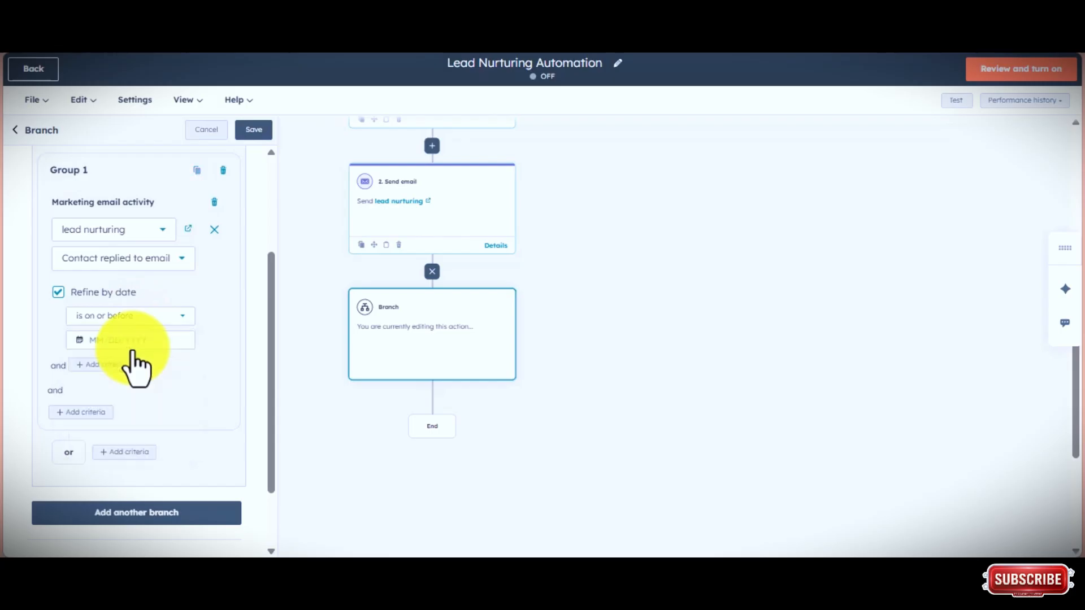
{"action": "left_click", "coordinate": [137, 340]}
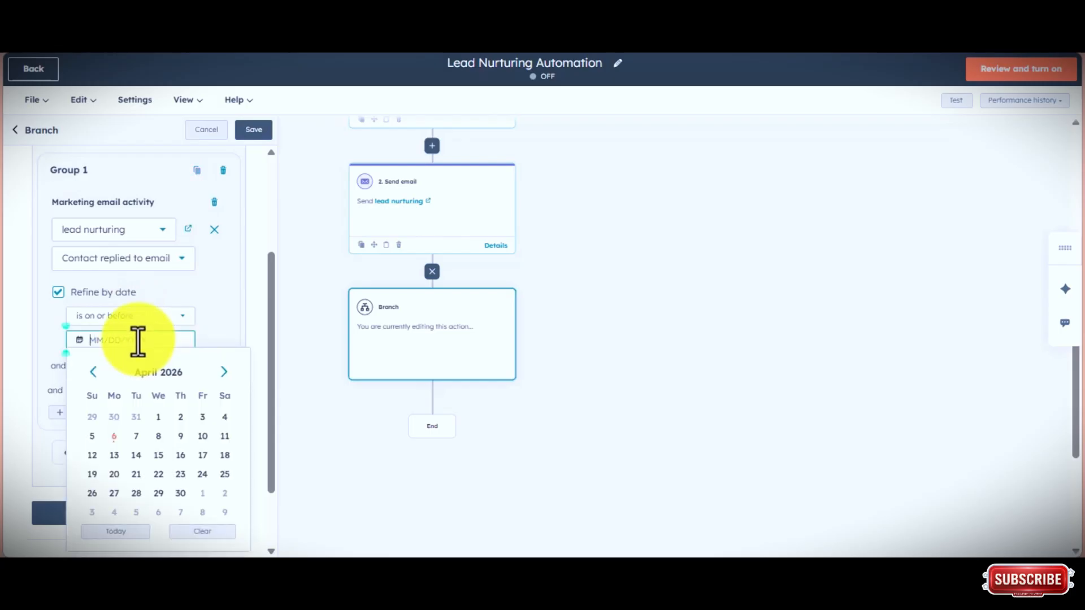
{"action": "left_click", "coordinate": [157, 437]}
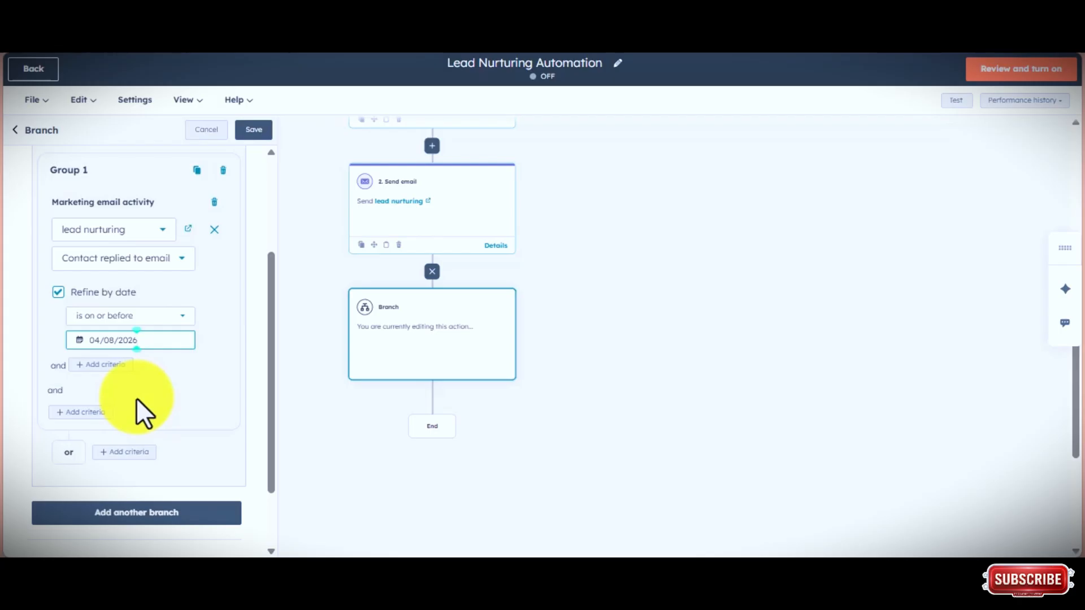
Add a second branch named "Opened But No Replied" and give it a marketing email criterion on the lead nurturing email.
{"action": "left_click_drag", "start_coordinate": [270, 365], "coordinate": [266, 418]}
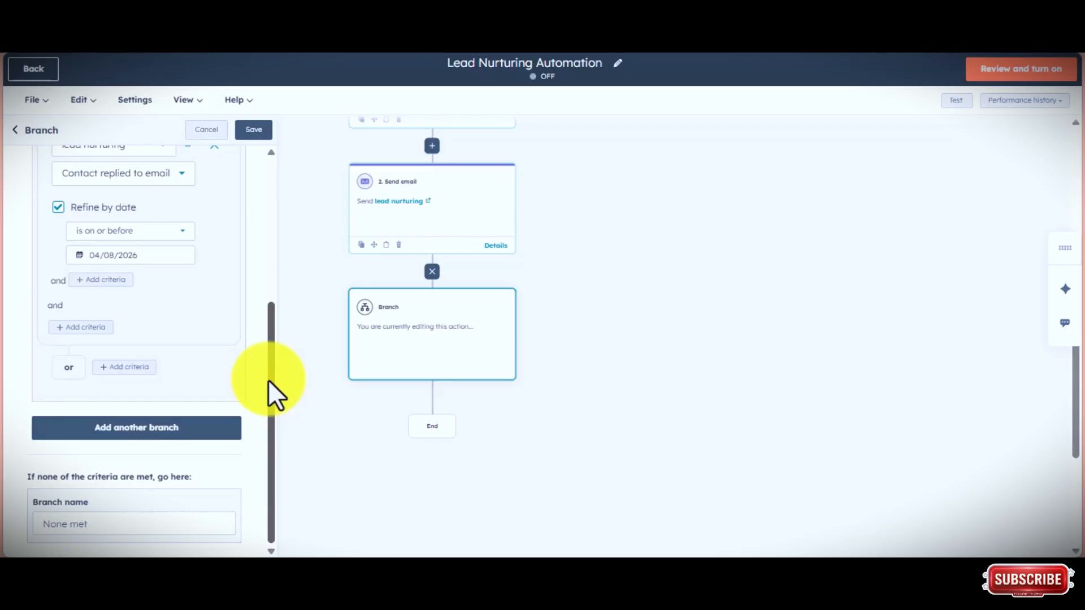
{"action": "left_click", "coordinate": [148, 434]}
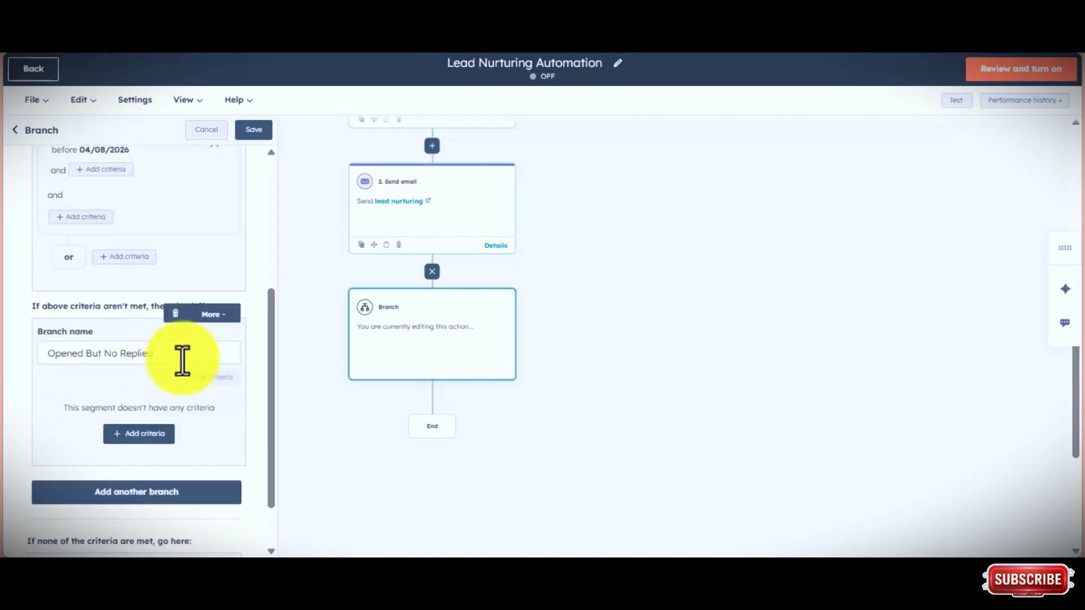
{"action": "left_click", "coordinate": [138, 435]}
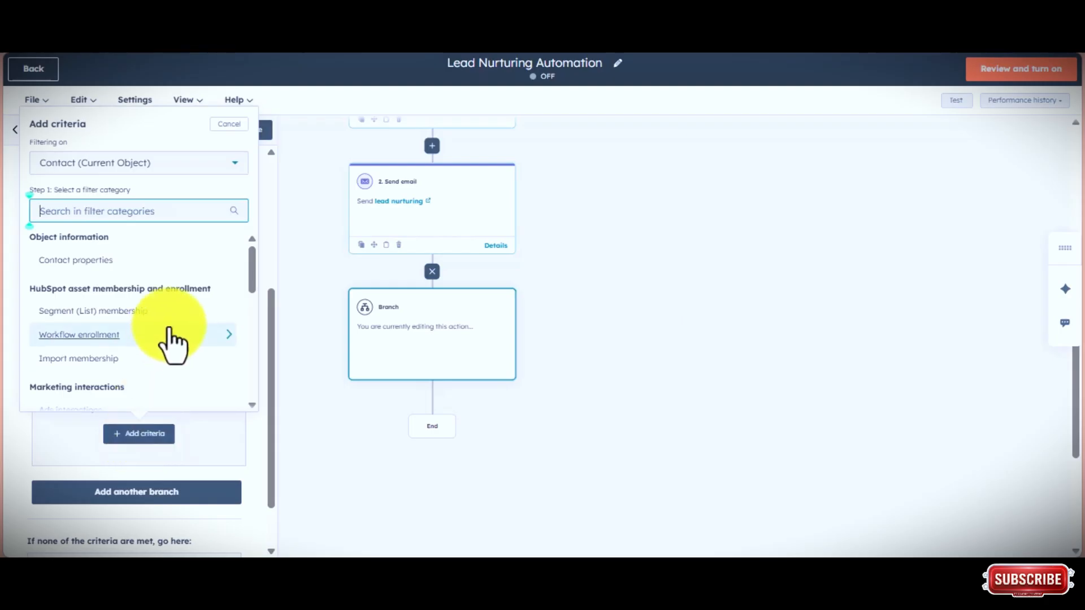
{"action": "left_click_drag", "start_coordinate": [248, 276], "coordinate": [90, 364]}
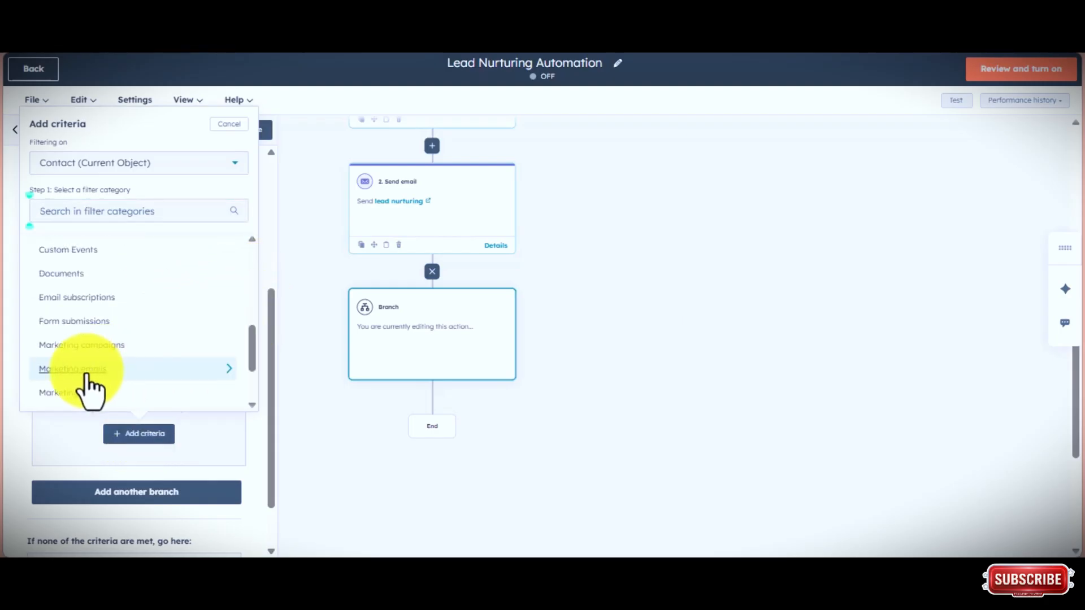
{"action": "left_click", "coordinate": [86, 373]}
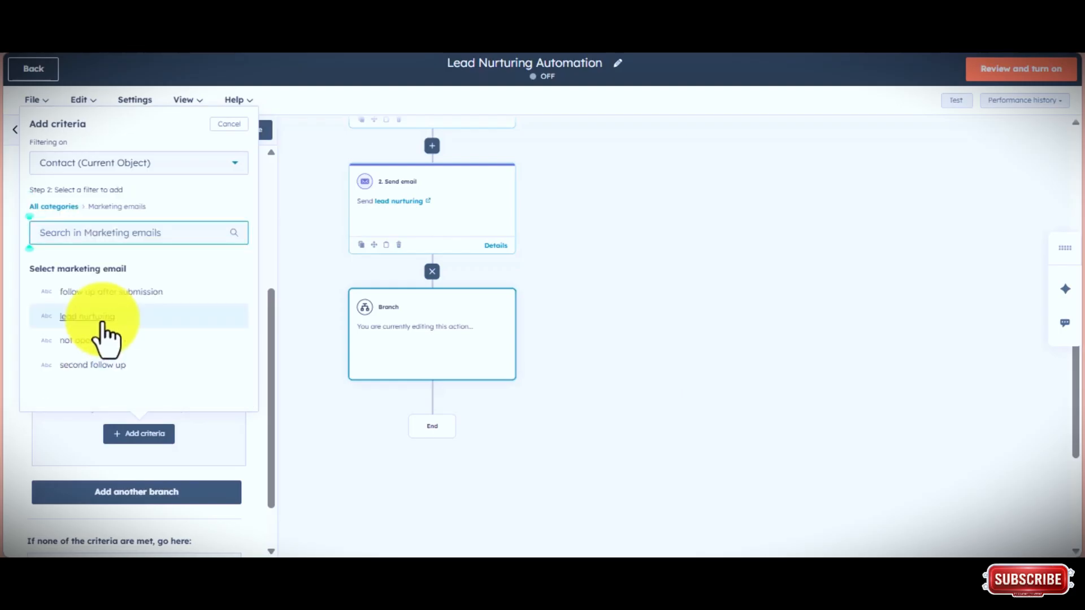
{"action": "left_click", "coordinate": [88, 316]}
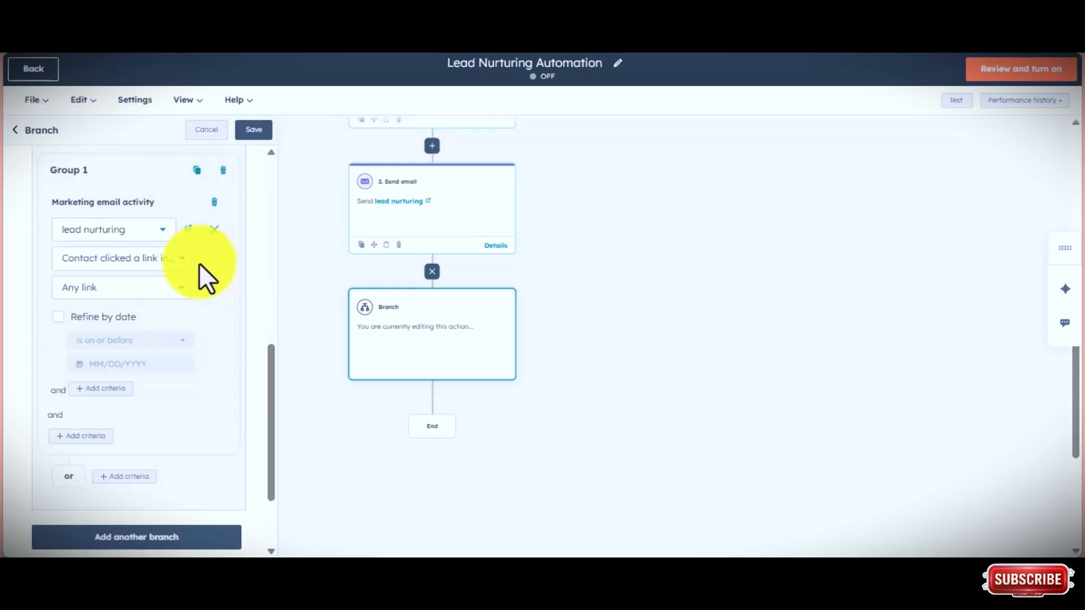
Set the second branch's criterion to contact opened email but didn't reply, refined to on or before 04/08/2026.
{"action": "left_click", "coordinate": [173, 261]}
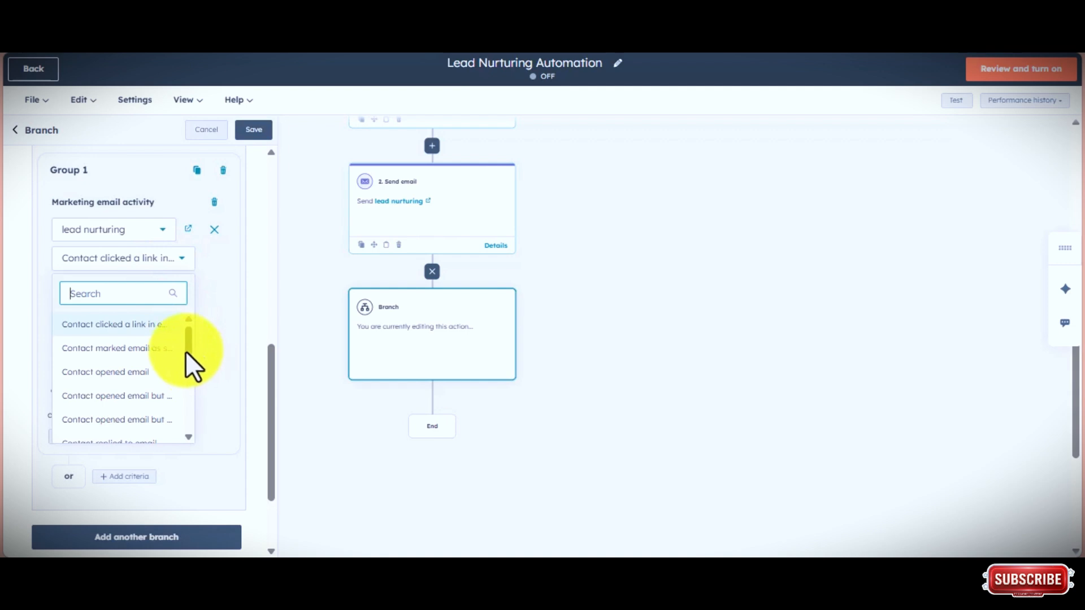
{"action": "left_click_drag", "start_coordinate": [185, 350], "coordinate": [191, 372]}
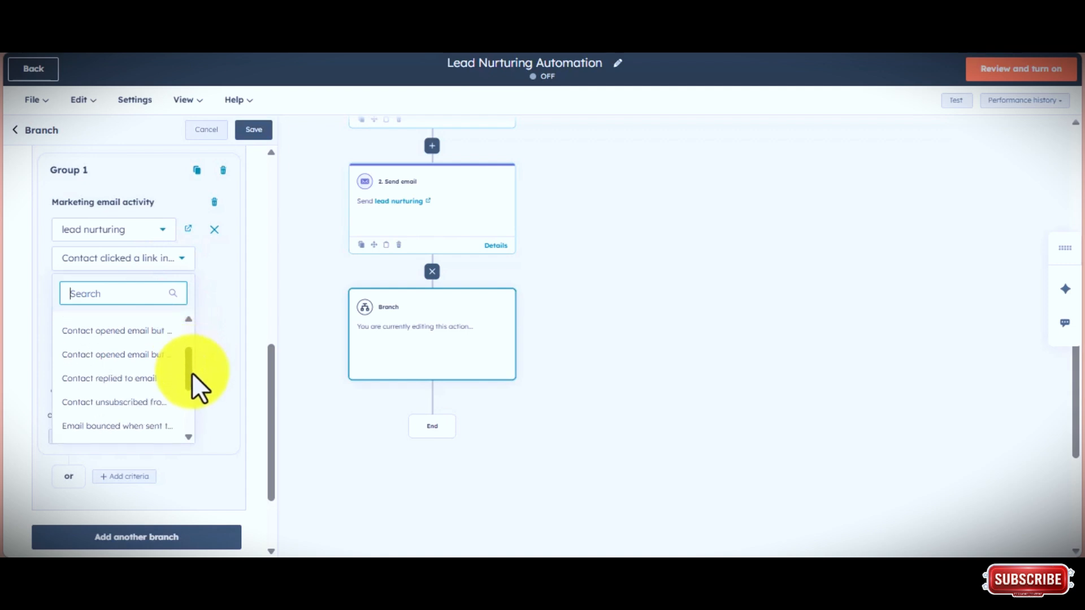
{"action": "left_click", "coordinate": [128, 362]}
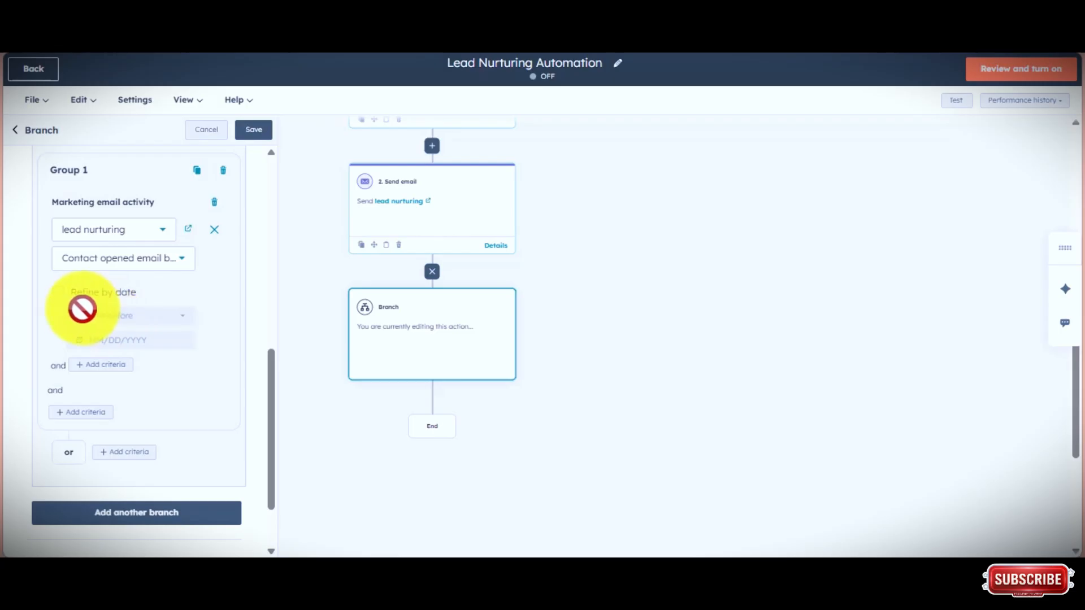
{"action": "left_click", "coordinate": [58, 292]}
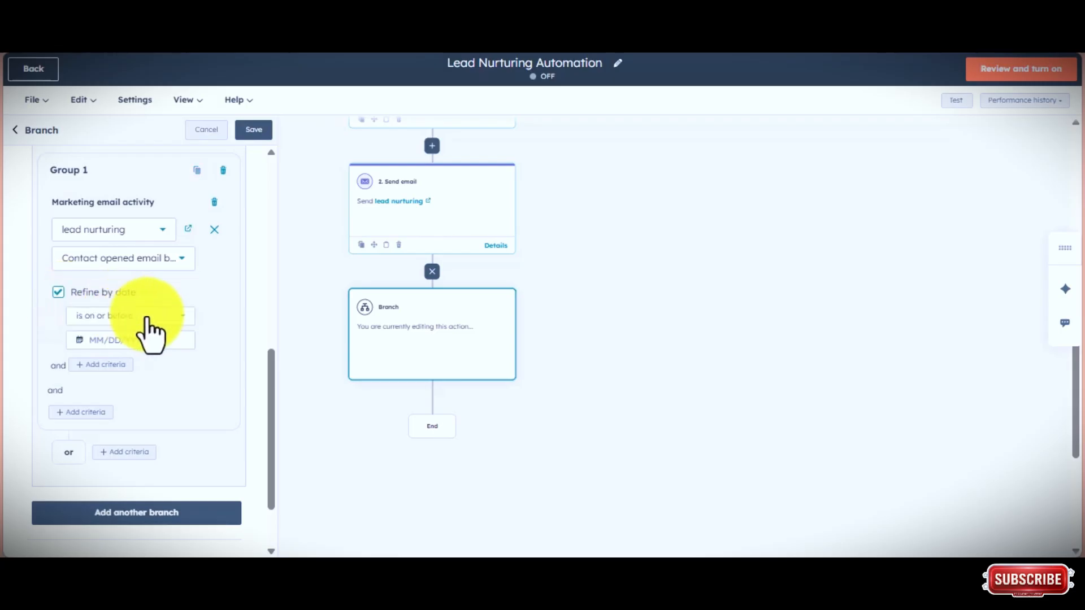
{"action": "left_click", "coordinate": [145, 316]}
{"action": "left_click", "coordinate": [110, 345]}
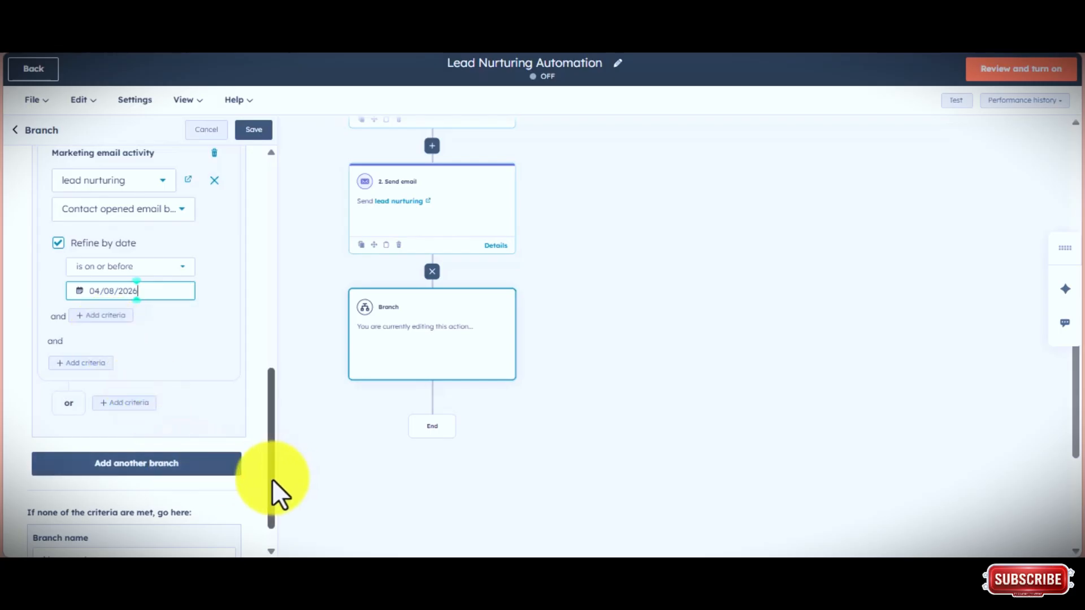
Name the branch for when no criteria are met "Email Not Opened" and save the branch action.
{"action": "left_click_drag", "start_coordinate": [272, 479], "coordinate": [273, 494]}
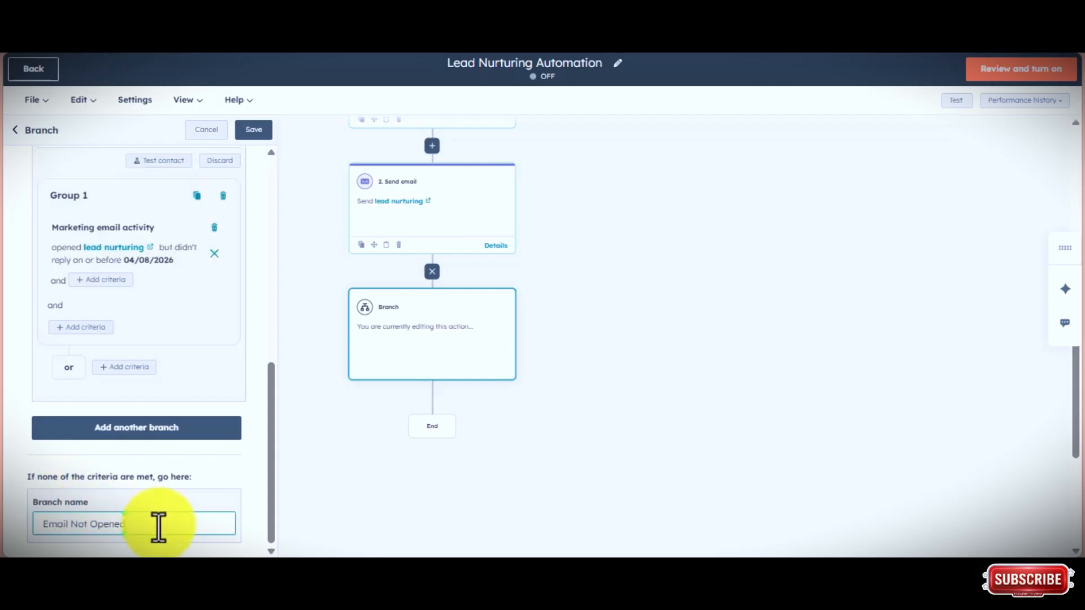
{"action": "left_click", "coordinate": [252, 134]}
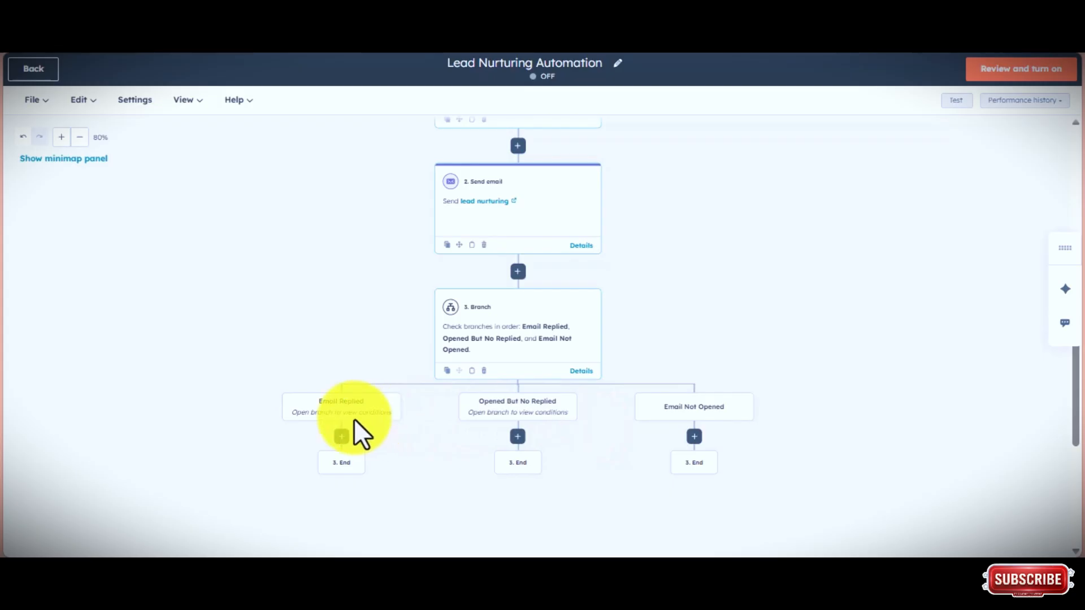
Add a CRM Edit record action under the Email Replied branch.
{"action": "left_click", "coordinate": [342, 435]}
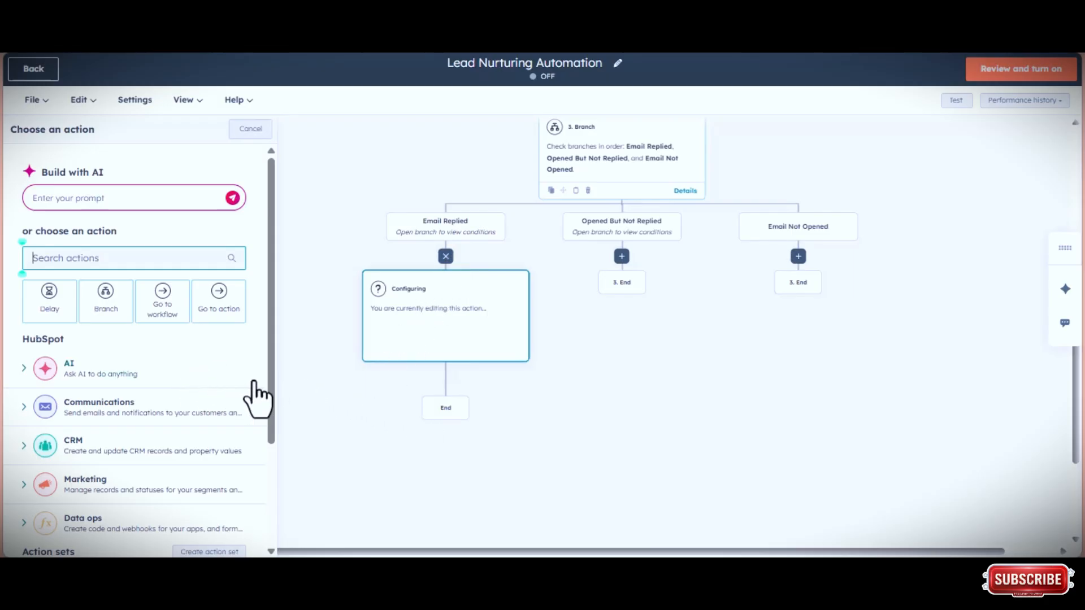
{"action": "left_click_drag", "start_coordinate": [271, 384], "coordinate": [272, 432]}
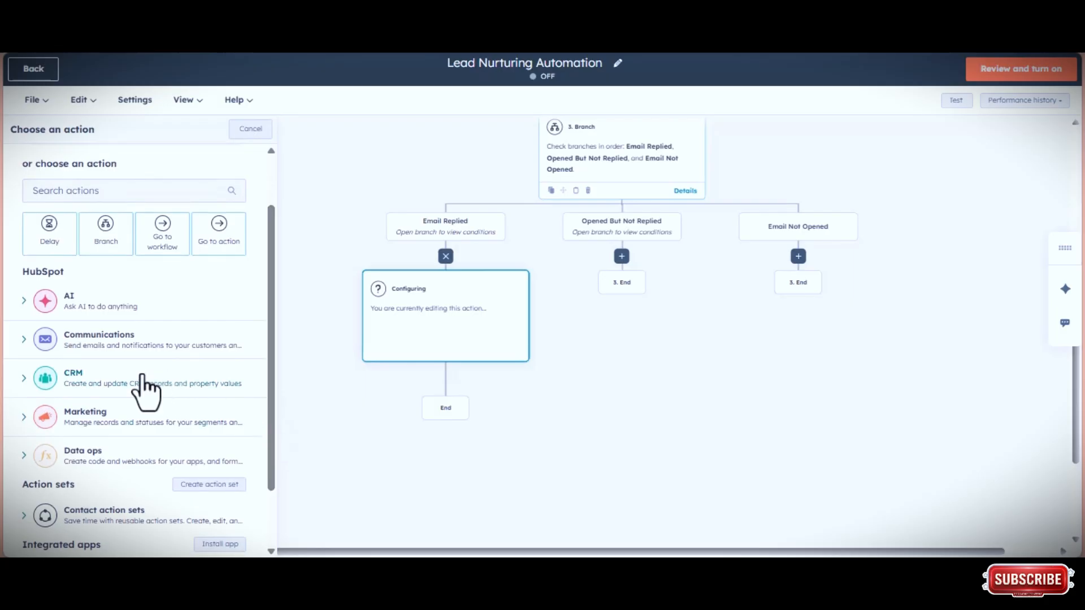
{"action": "left_click", "coordinate": [97, 383]}
{"action": "left_click_drag", "start_coordinate": [272, 262], "coordinate": [268, 352]}
{"action": "scroll", "coordinate": [118, 374], "scroll_direction": "down", "scroll_amount": 5}
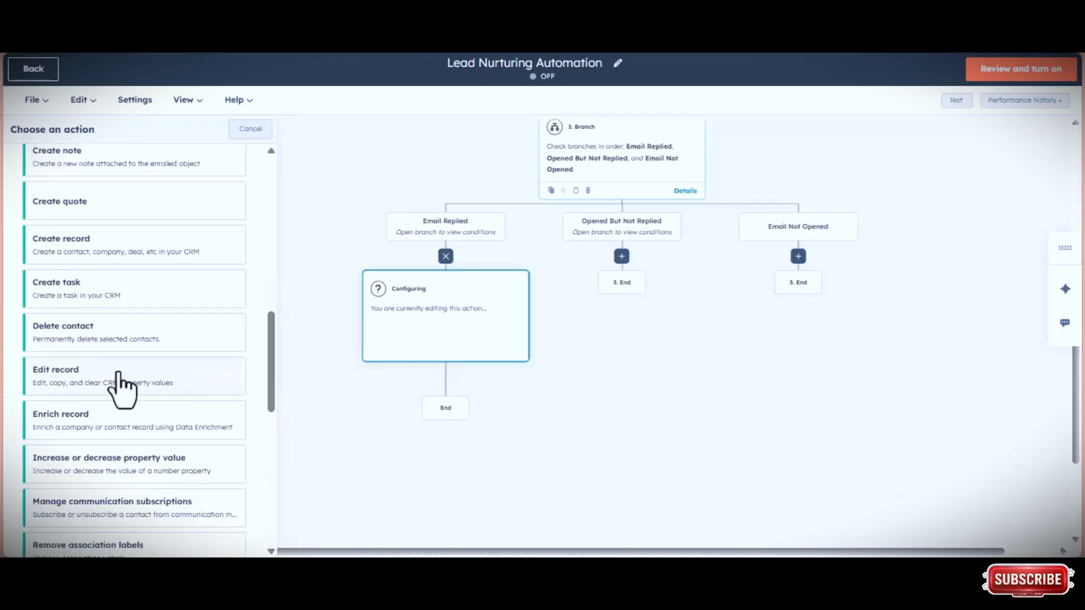
{"action": "left_click", "coordinate": [86, 384]}
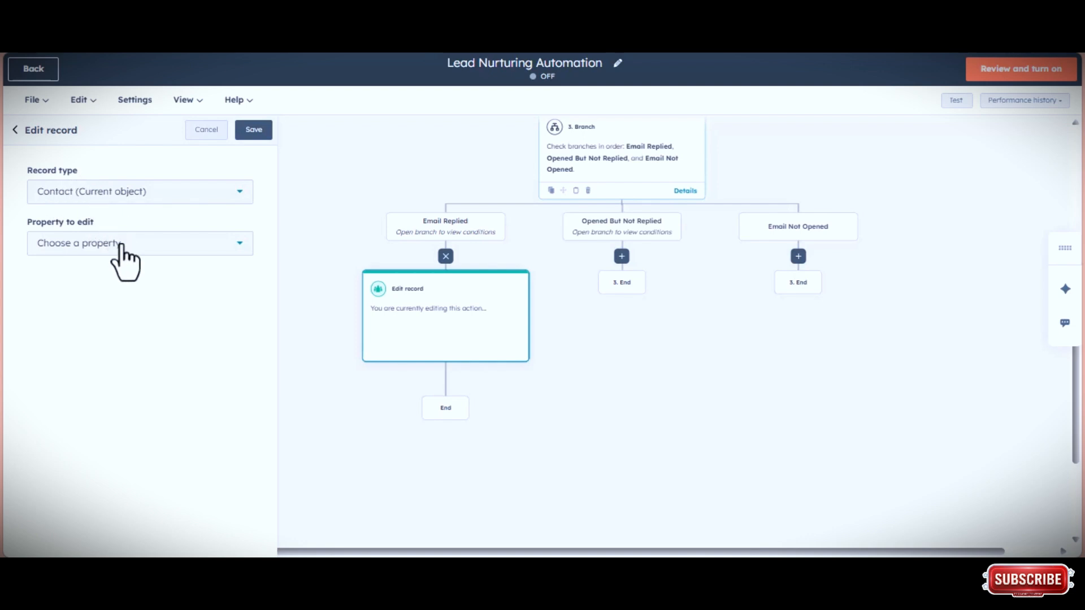
Configure the Edit record action to replace the contact's Lead Status with In progress, and save it.
{"action": "left_click", "coordinate": [237, 249]}
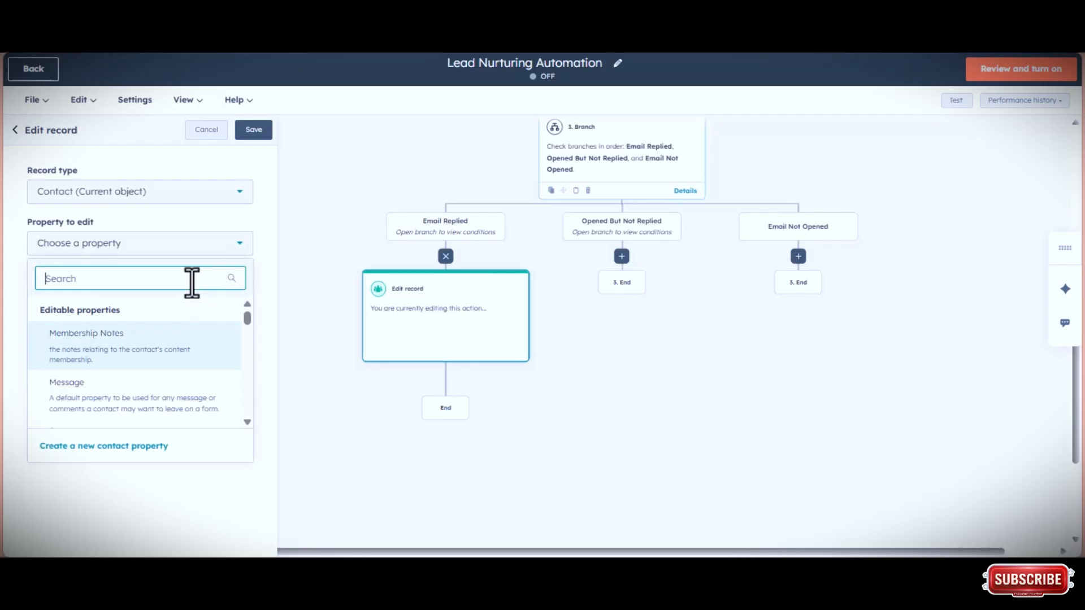
{"action": "type", "text": "lead"}
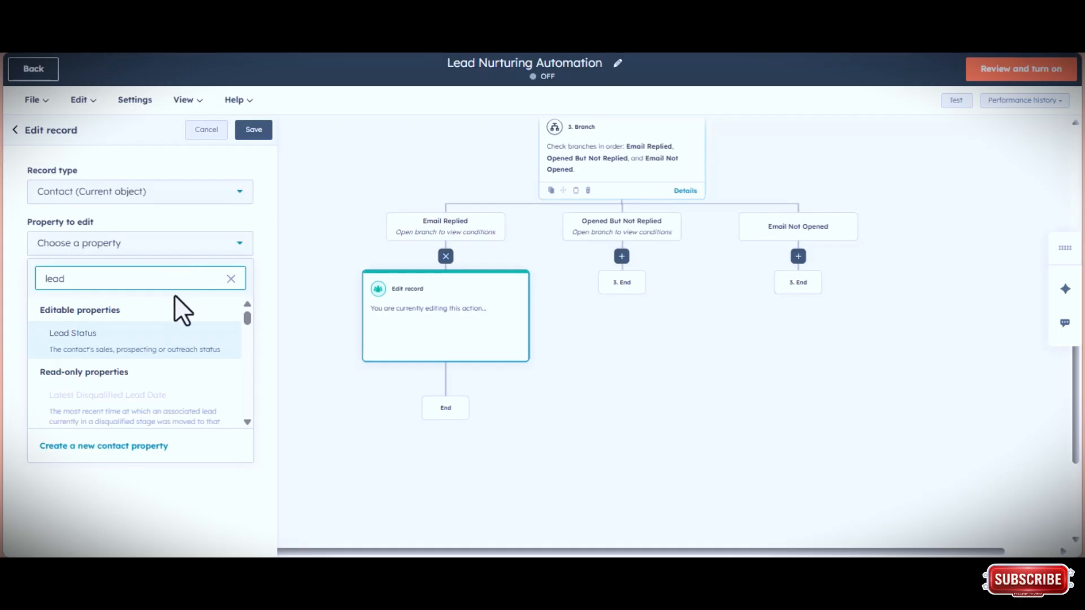
{"action": "left_click", "coordinate": [93, 342]}
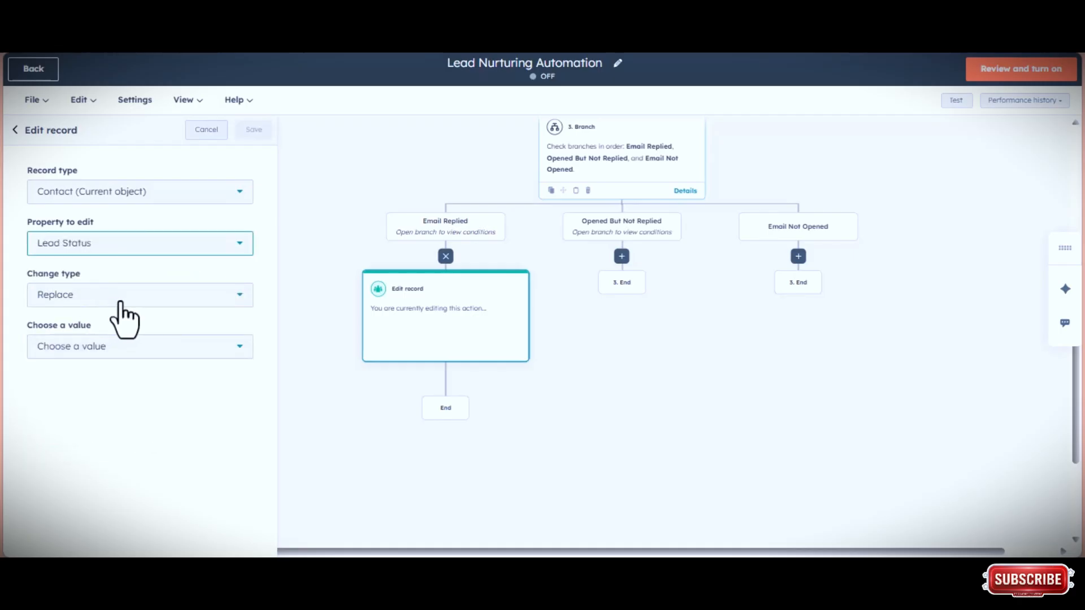
{"action": "left_click", "coordinate": [197, 312]}
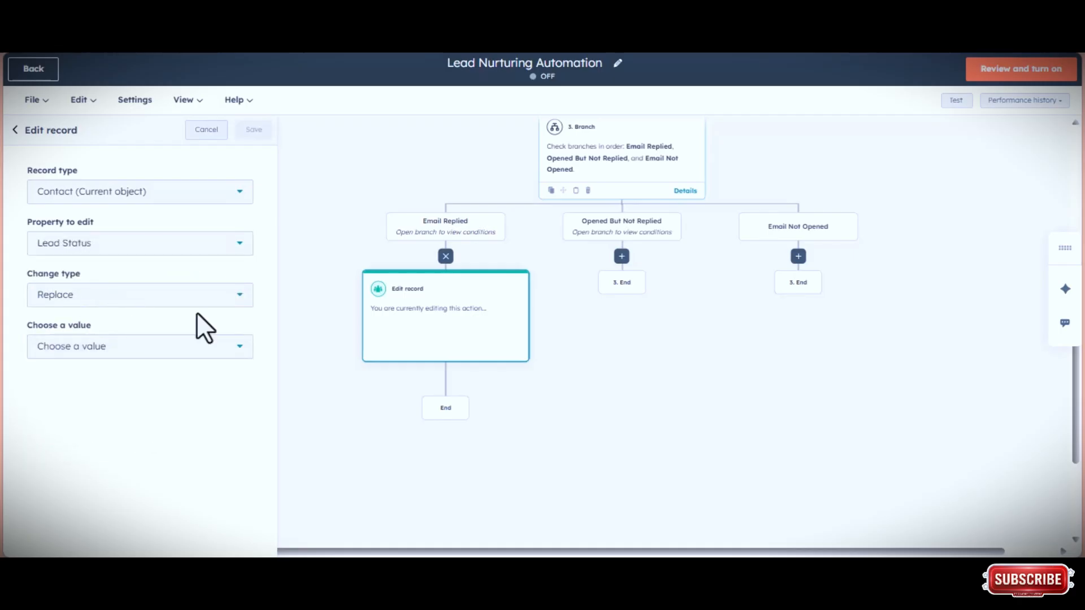
{"action": "left_click", "coordinate": [241, 347]}
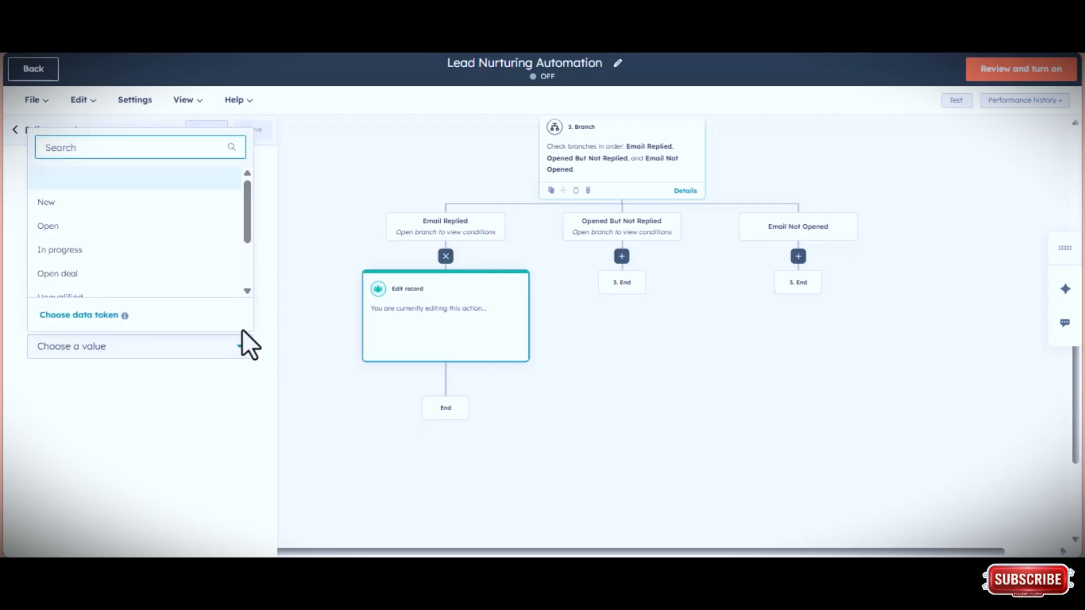
{"action": "left_click", "coordinate": [157, 254]}
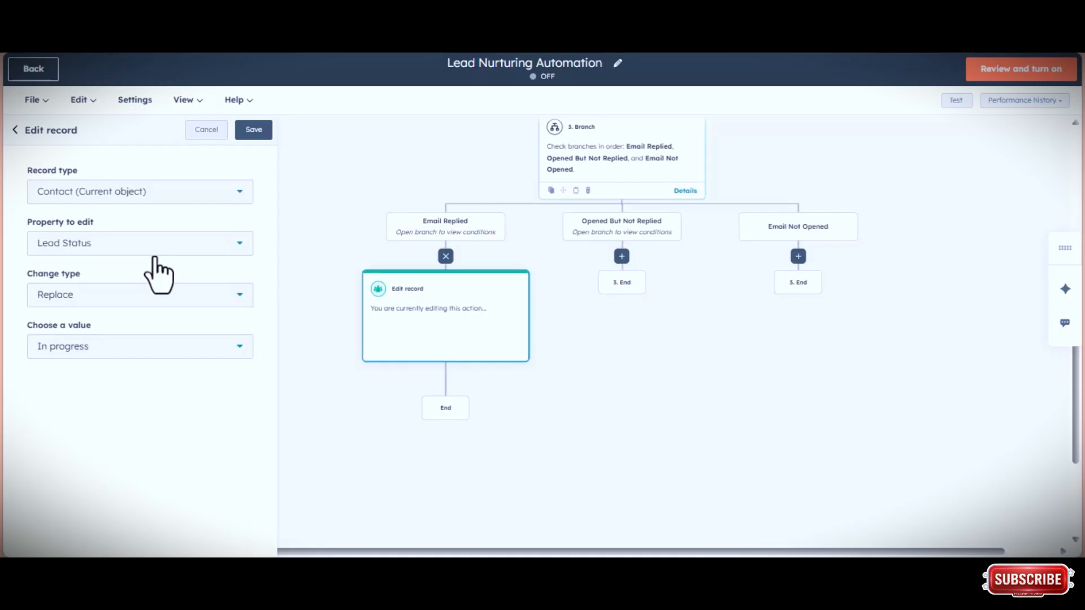
{"action": "left_click", "coordinate": [257, 131]}
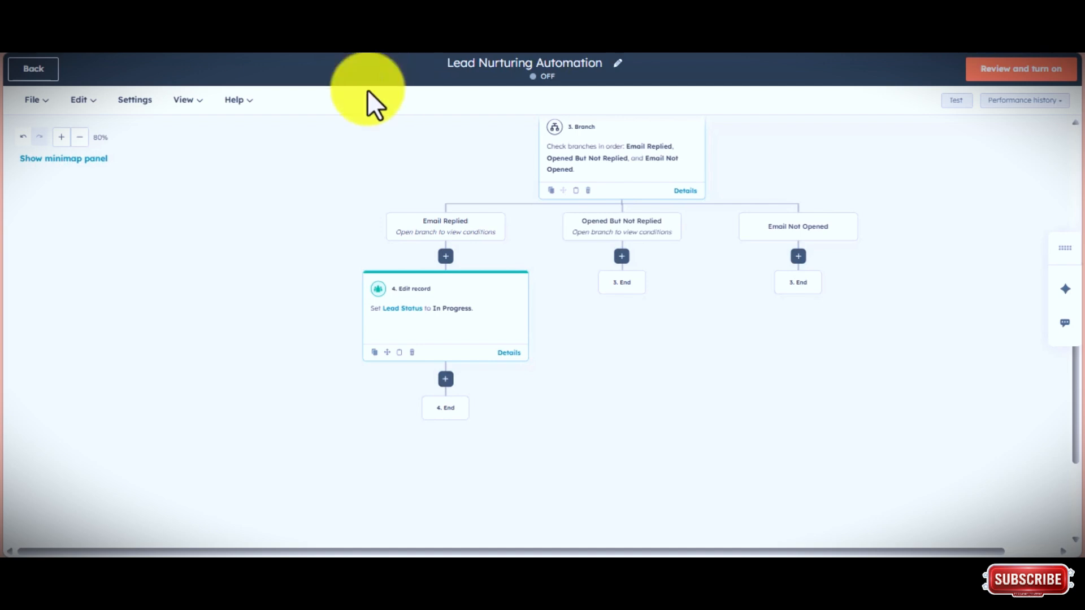
Add a Send in-app notification action after the Edit record action and choose the listed account user as recipient.
{"action": "left_click", "coordinate": [445, 380]}
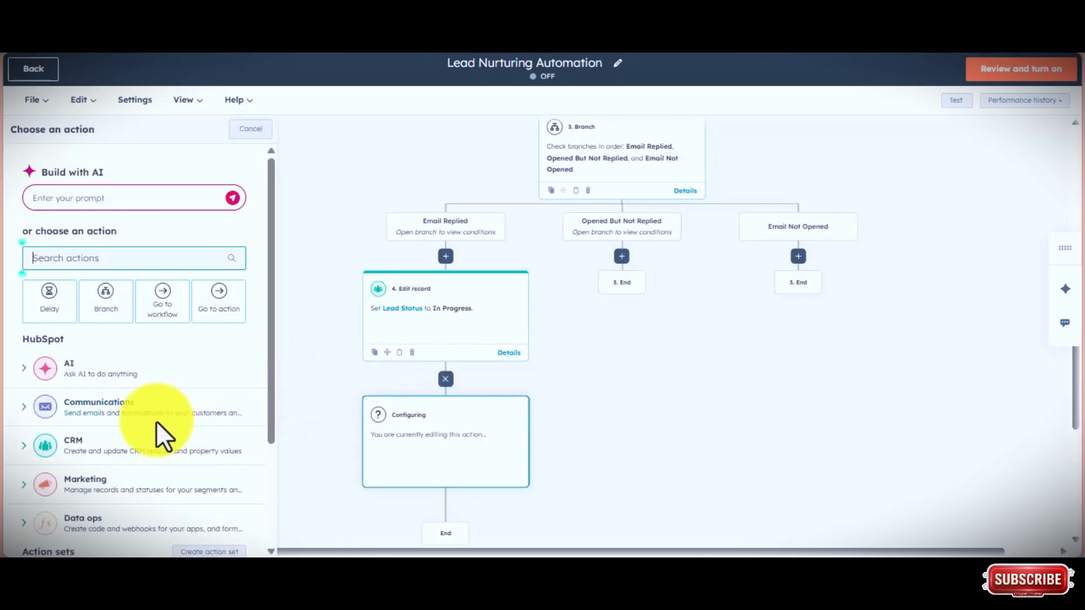
{"action": "left_click", "coordinate": [105, 411]}
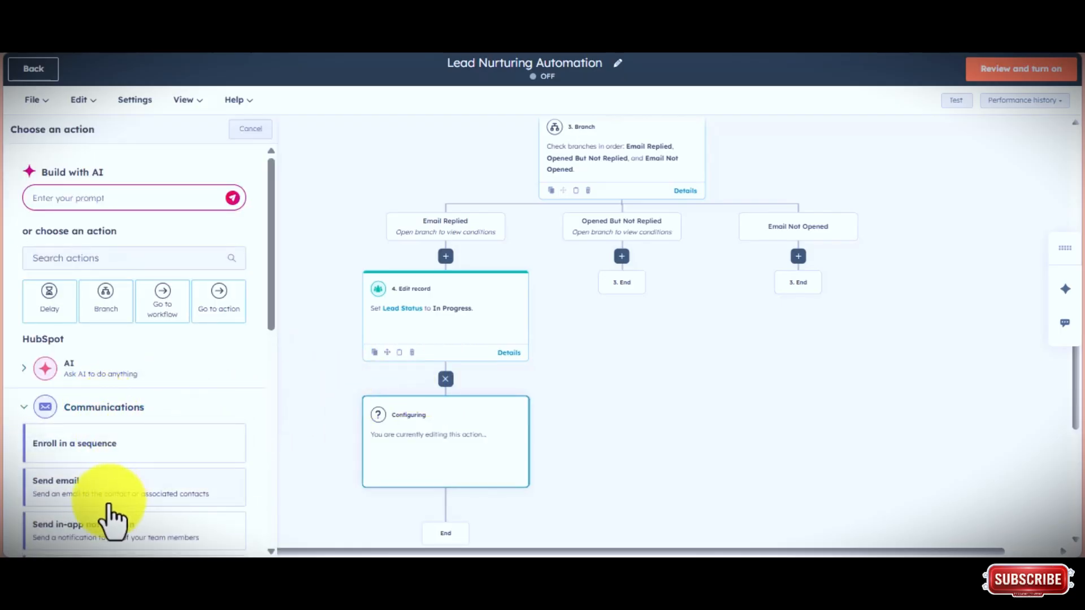
{"action": "left_click", "coordinate": [84, 537]}
{"action": "left_click", "coordinate": [187, 236]}
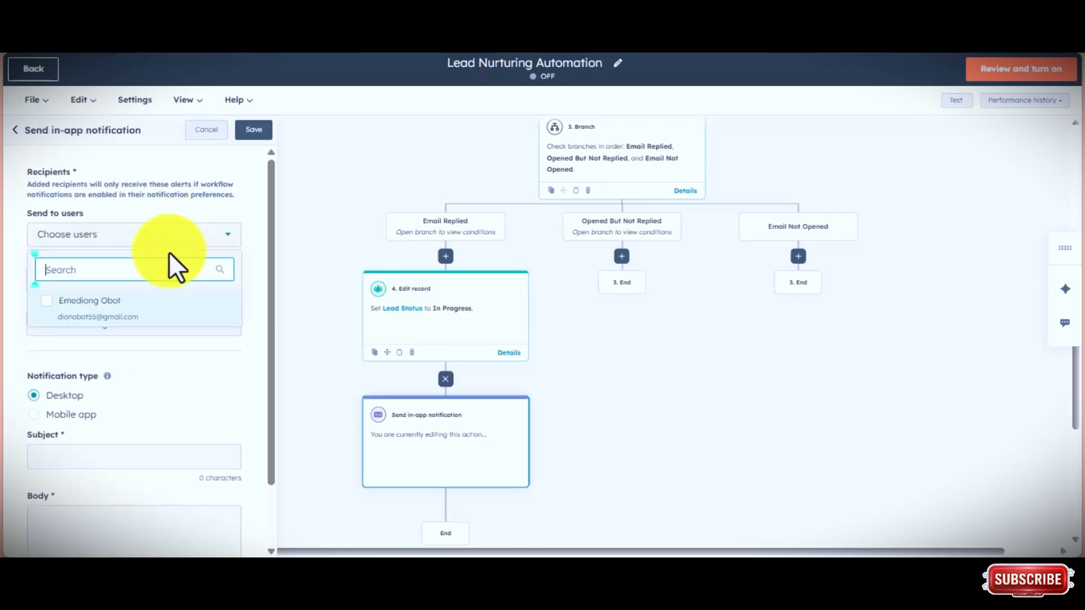
{"action": "left_click", "coordinate": [141, 303]}
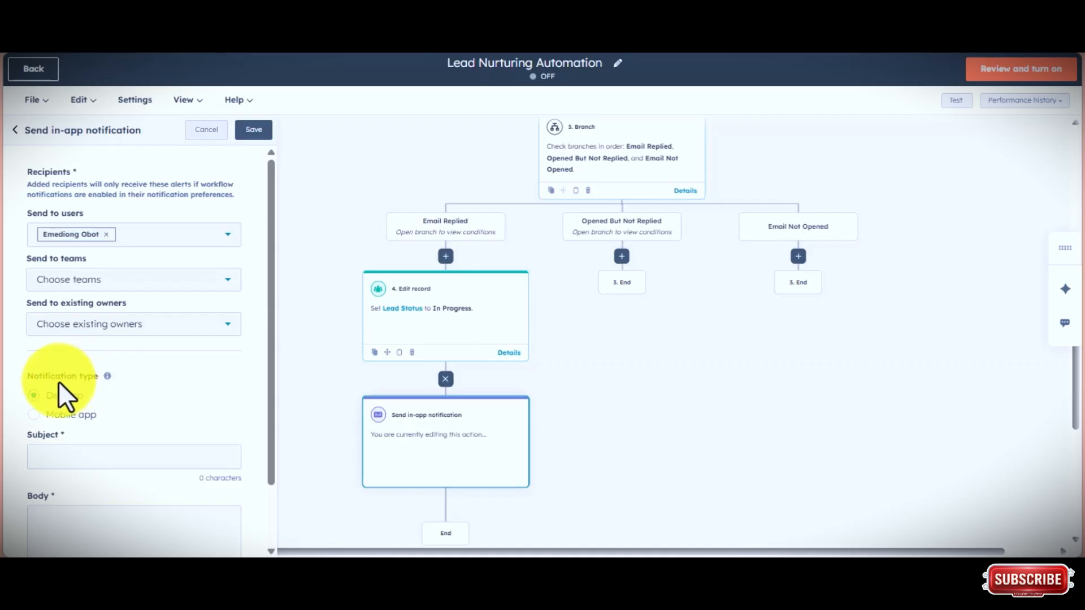
Give the notification subject "New Lead Reply" and body "A contact has replied to your email. Please follow up as soon as possible.", and save.
{"action": "left_click", "coordinate": [170, 457]}
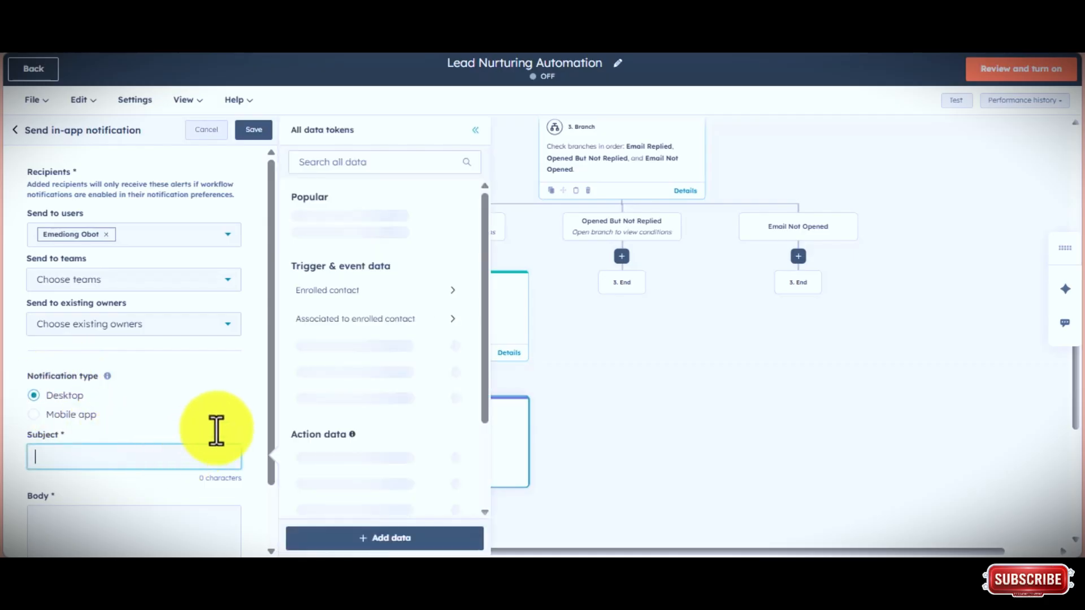
{"action": "type", "text": "New Lead Reply"}
{"action": "left_click_drag", "start_coordinate": [273, 394], "coordinate": [270, 445]}
{"action": "left_click", "coordinate": [176, 457]}
{"action": "type", "text": "A contact has replied to your email. Please follow up as soon as possible."}
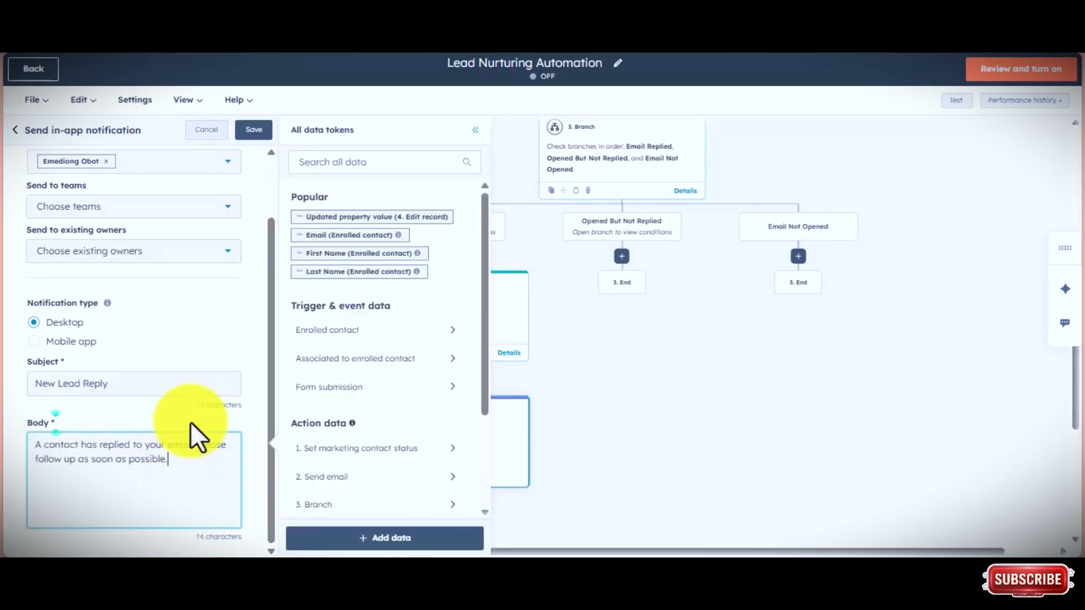
{"action": "left_click", "coordinate": [253, 129]}
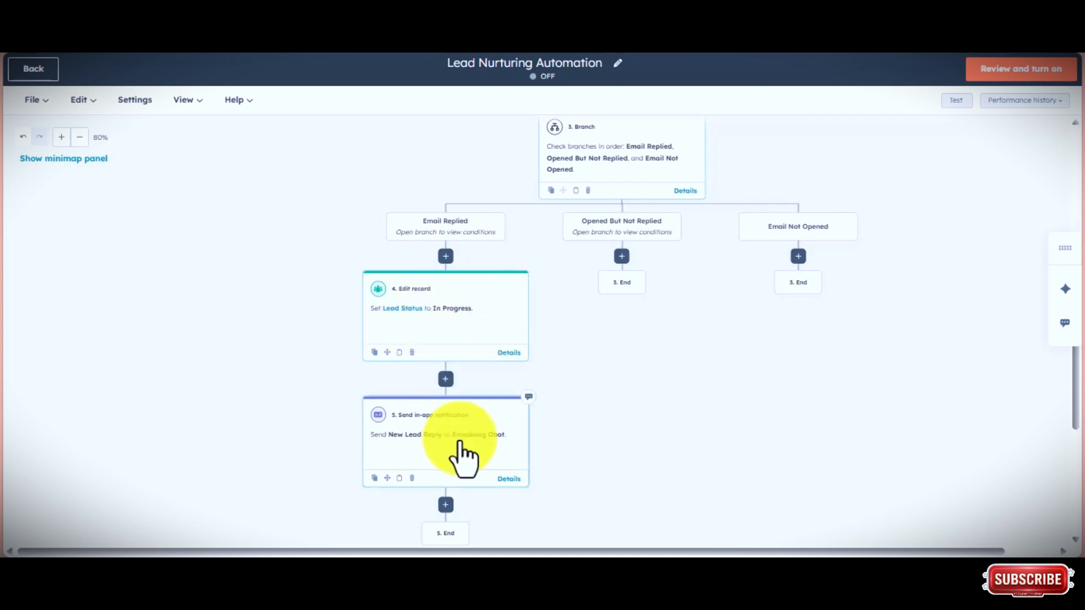
Add a Send email action under the Opened But Not Replied branch that sends the "second follow up" email, and save it.
{"action": "left_click", "coordinate": [622, 256]}
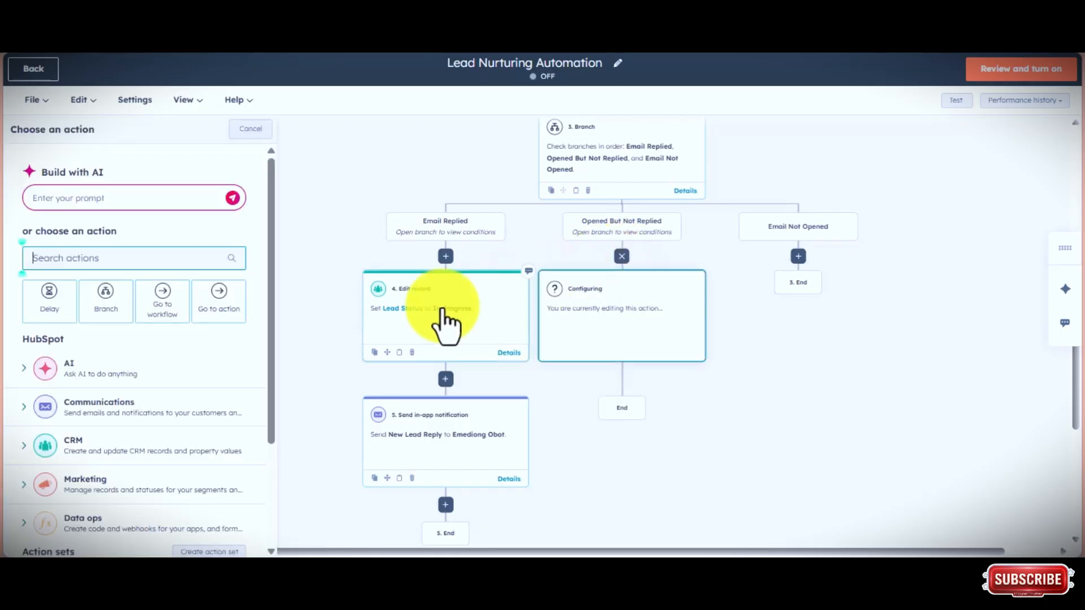
{"action": "left_click", "coordinate": [121, 404]}
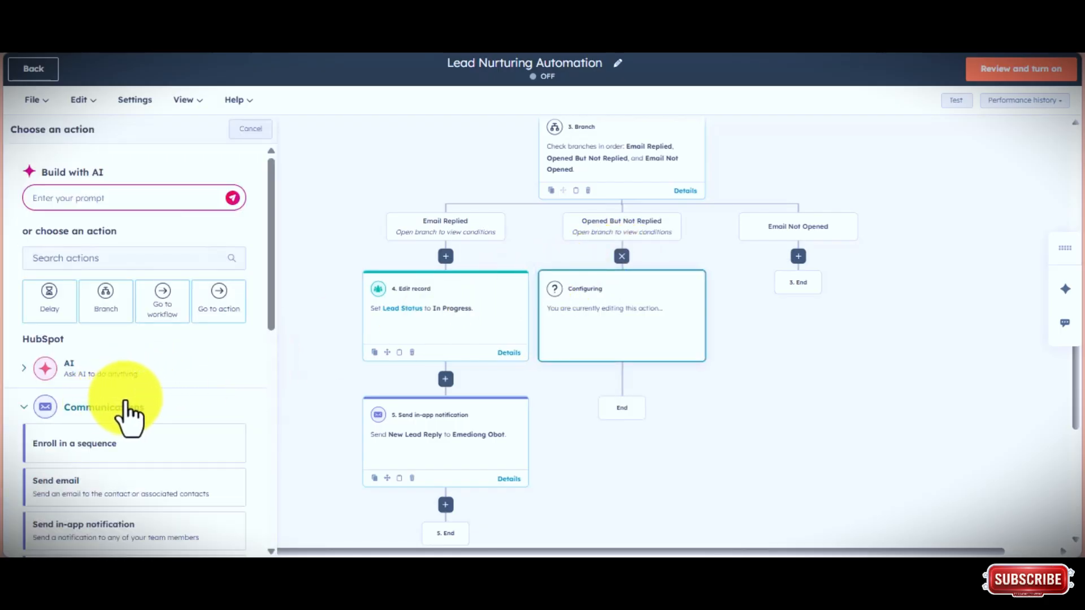
{"action": "left_click", "coordinate": [72, 500]}
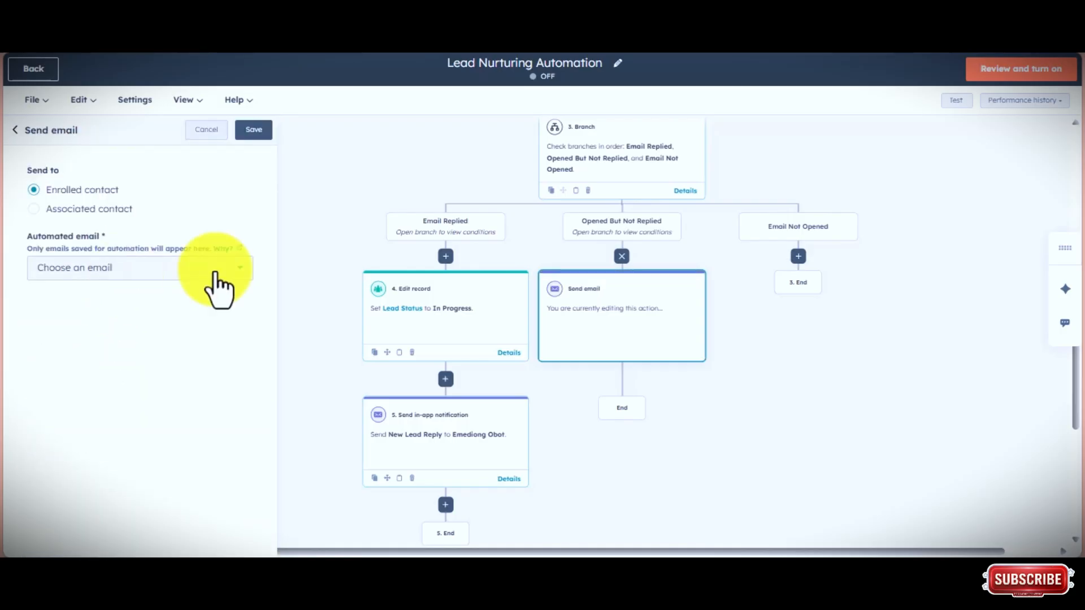
{"action": "left_click", "coordinate": [220, 290]}
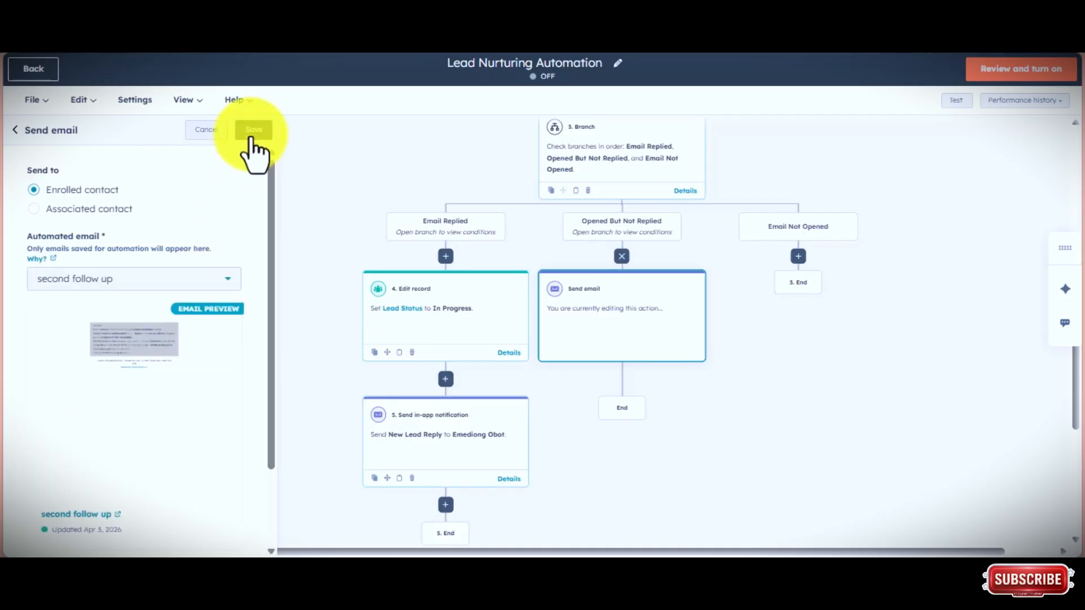
{"action": "left_click", "coordinate": [253, 130]}
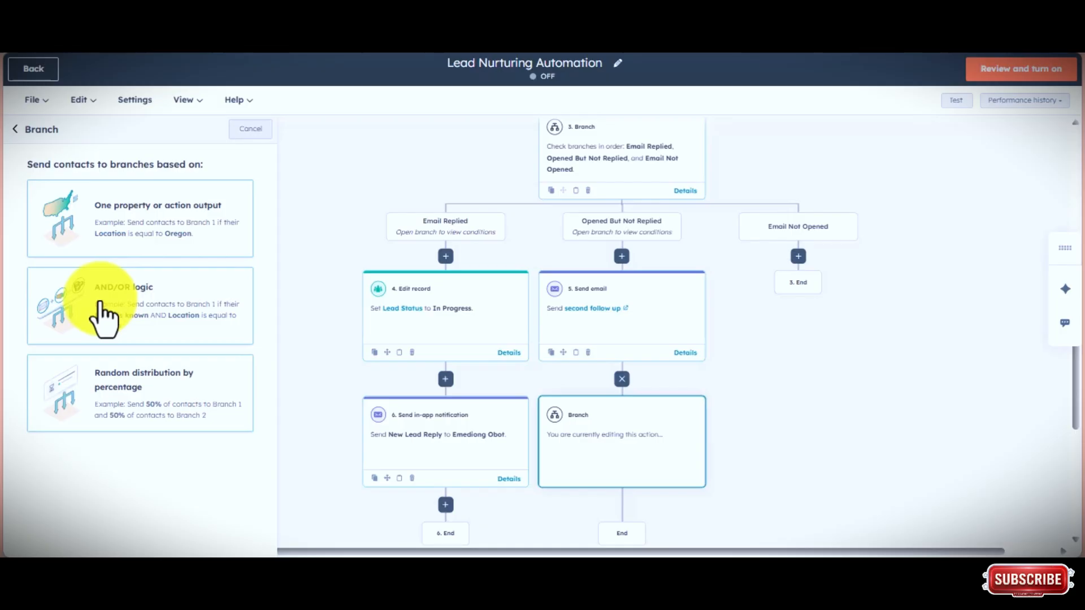
Add an AND/OR logic branch after the second follow up email, name its first path "Email Not Reply", and filter on the "second follow up" marketing email.
{"action": "left_click", "coordinate": [104, 320]}
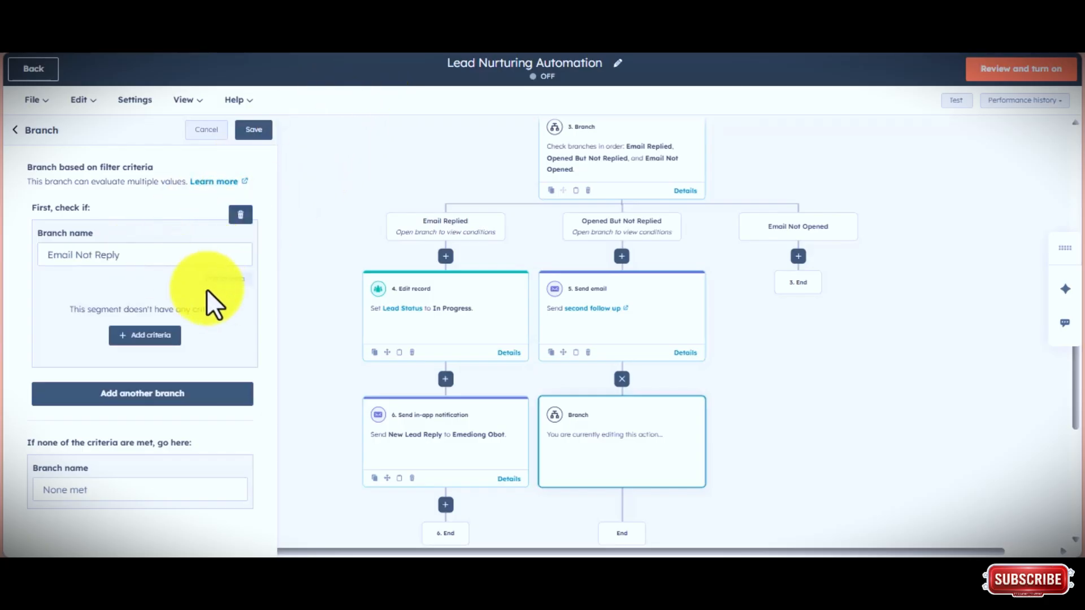
{"action": "left_click", "coordinate": [144, 335]}
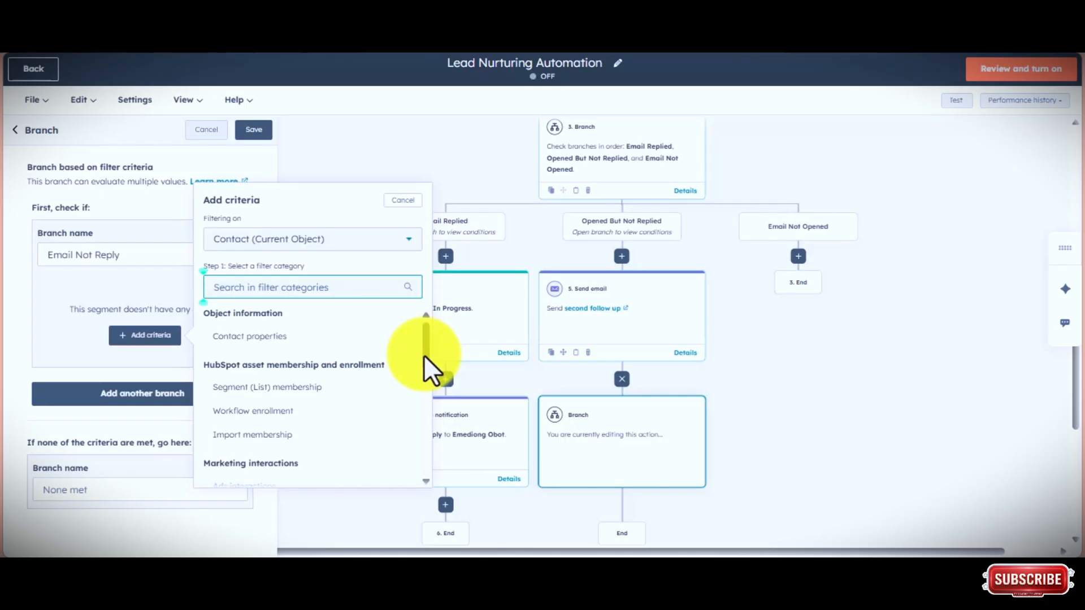
{"action": "left_click_drag", "start_coordinate": [424, 355], "coordinate": [419, 433]}
{"action": "left_click", "coordinate": [356, 445]}
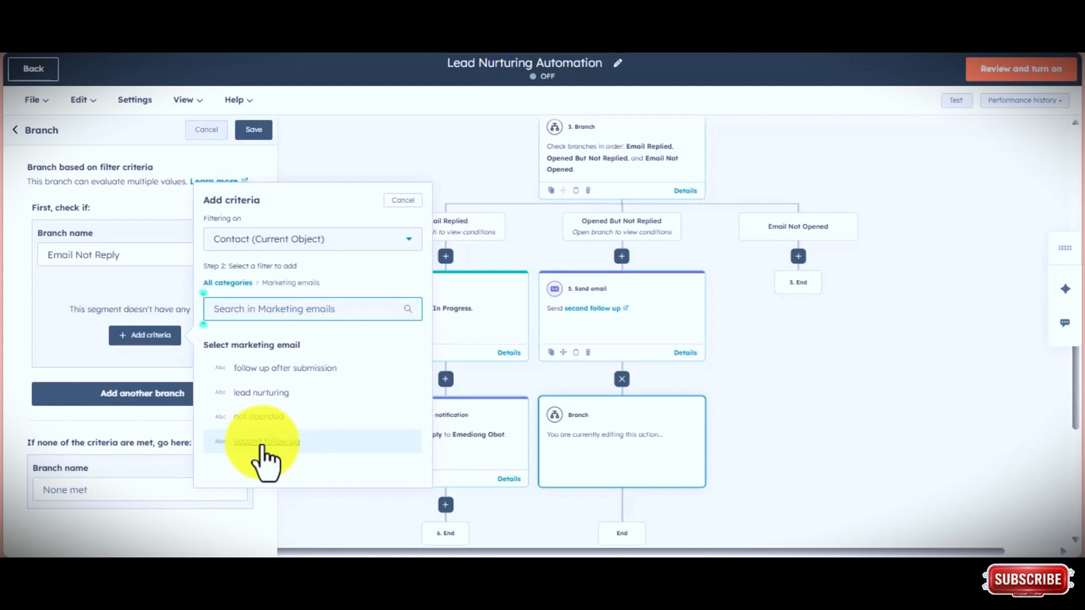
{"action": "left_click", "coordinate": [260, 446]}
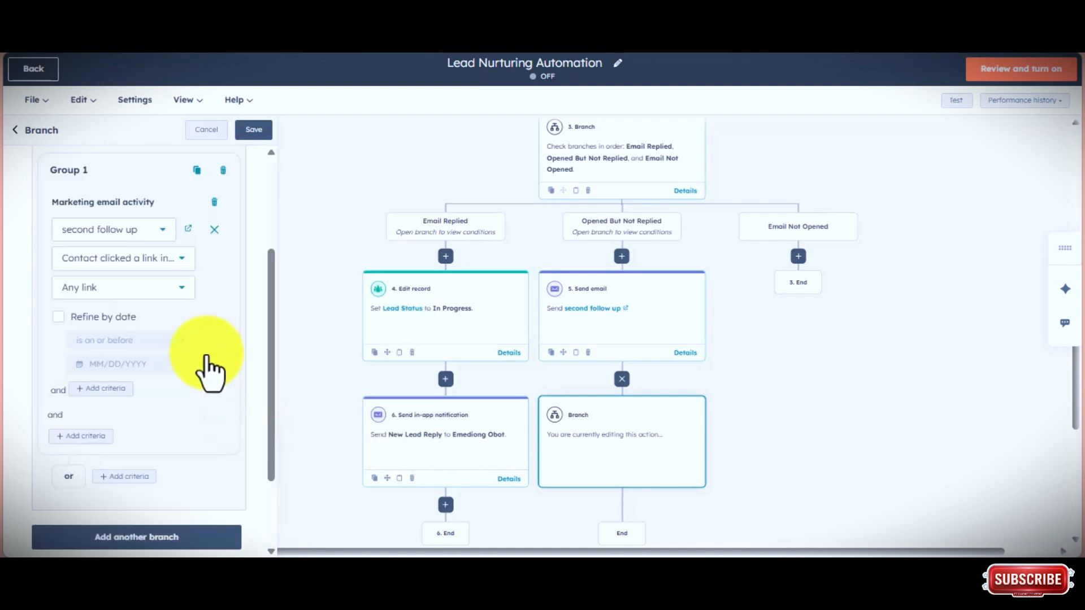
Set the second follow up email criterion to "Contact replied to email".
{"action": "left_click", "coordinate": [152, 267]}
{"action": "scroll", "coordinate": [169, 389], "scroll_direction": "down", "scroll_amount": 5}
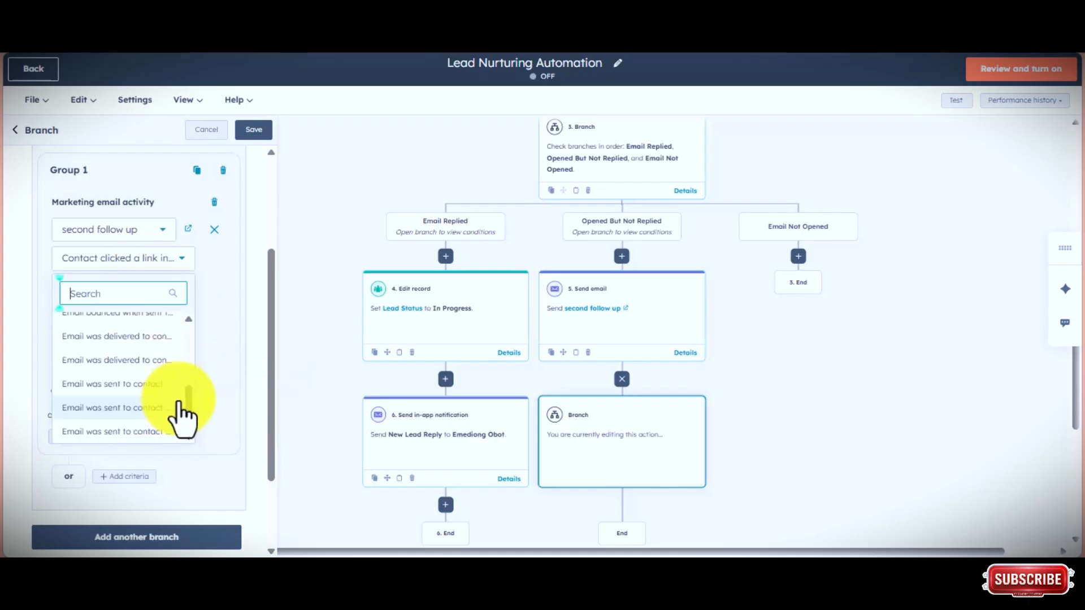
{"action": "scroll", "coordinate": [190, 396], "scroll_direction": "up", "scroll_amount": 4}
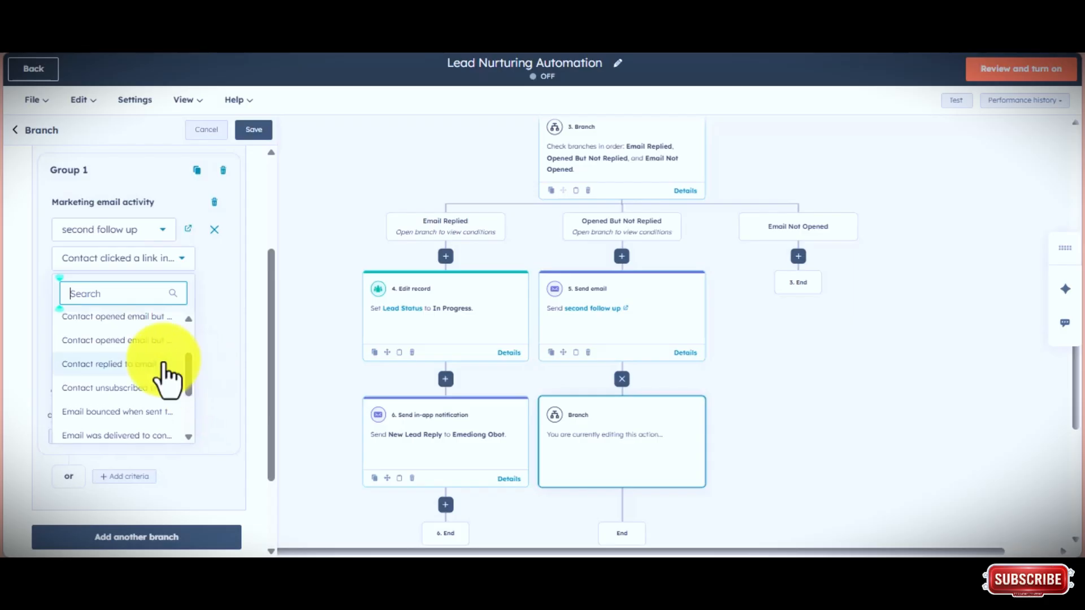
{"action": "left_click", "coordinate": [137, 367]}
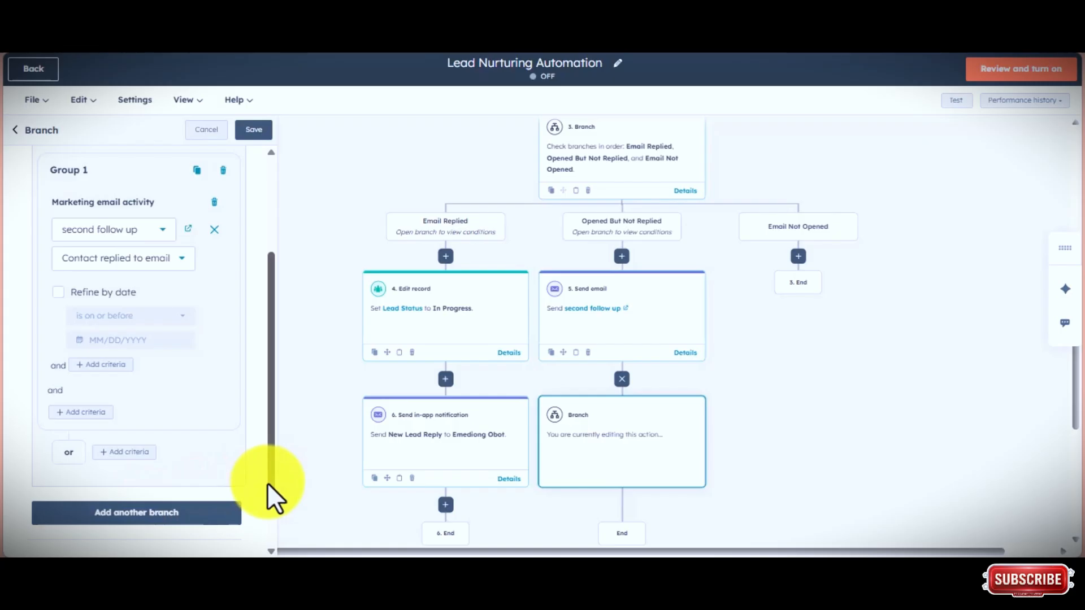
Name the criteria path "Email Replied" and the none-met path "Email Not Reply", and save the branch.
{"action": "left_click_drag", "start_coordinate": [271, 489], "coordinate": [257, 537]}
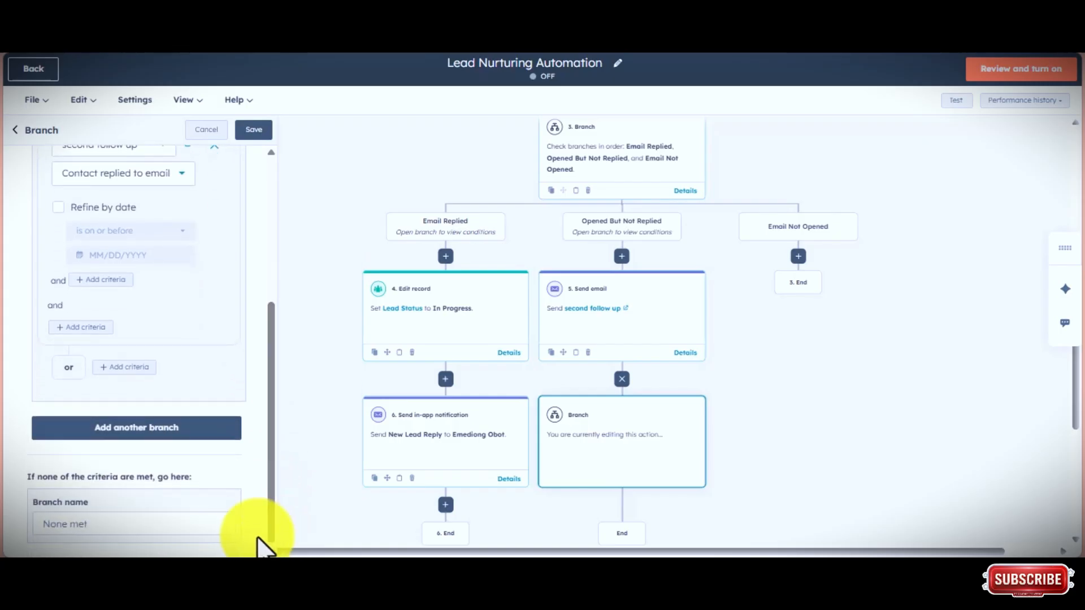
{"action": "left_click", "coordinate": [128, 524]}
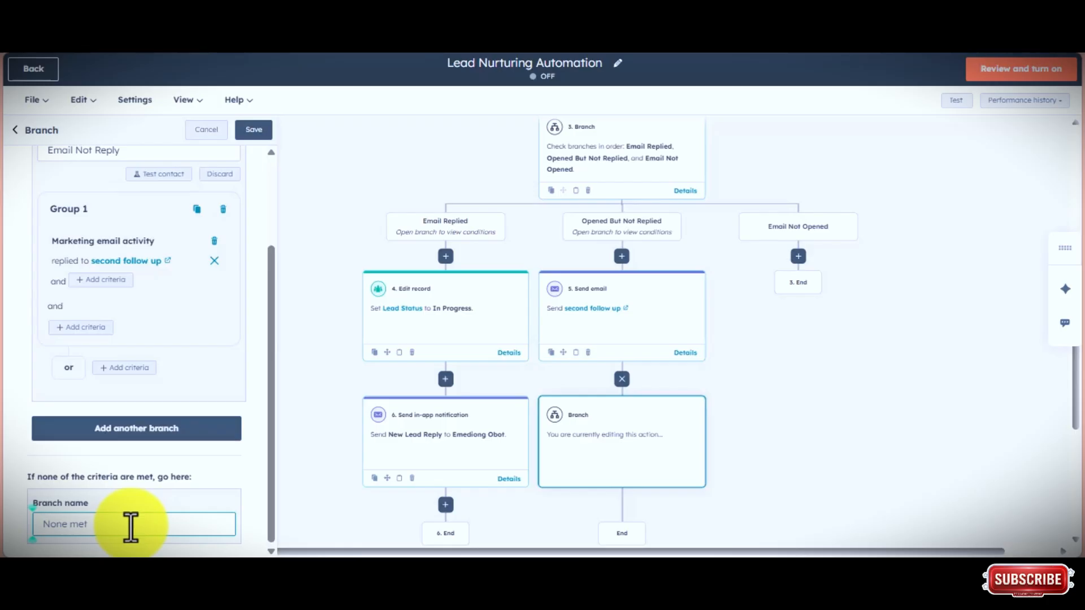
{"action": "type", "text": "Email Not Reply"}
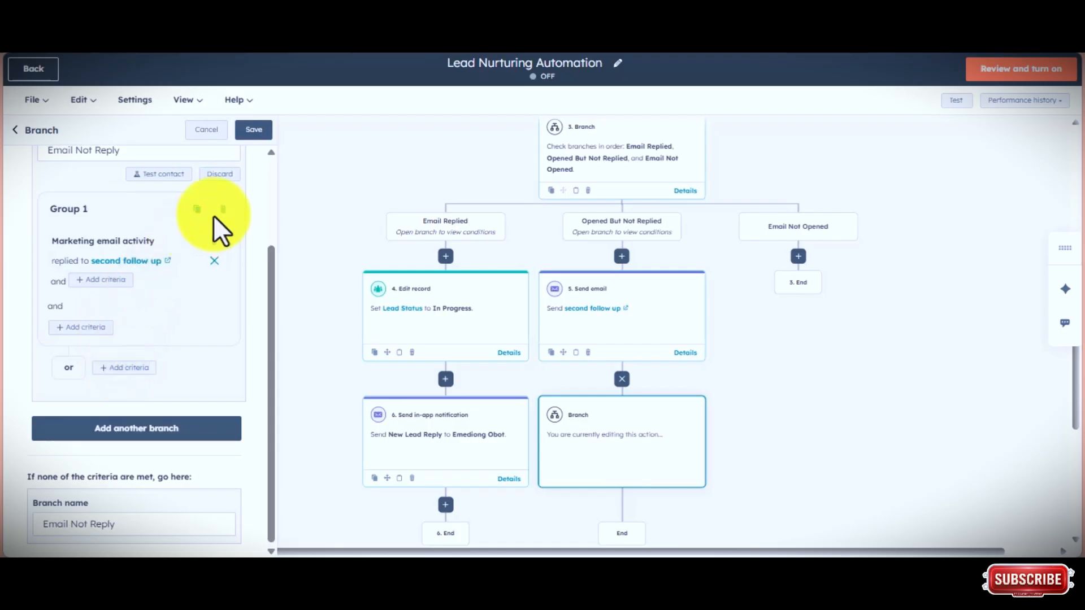
{"action": "left_click", "coordinate": [252, 133]}
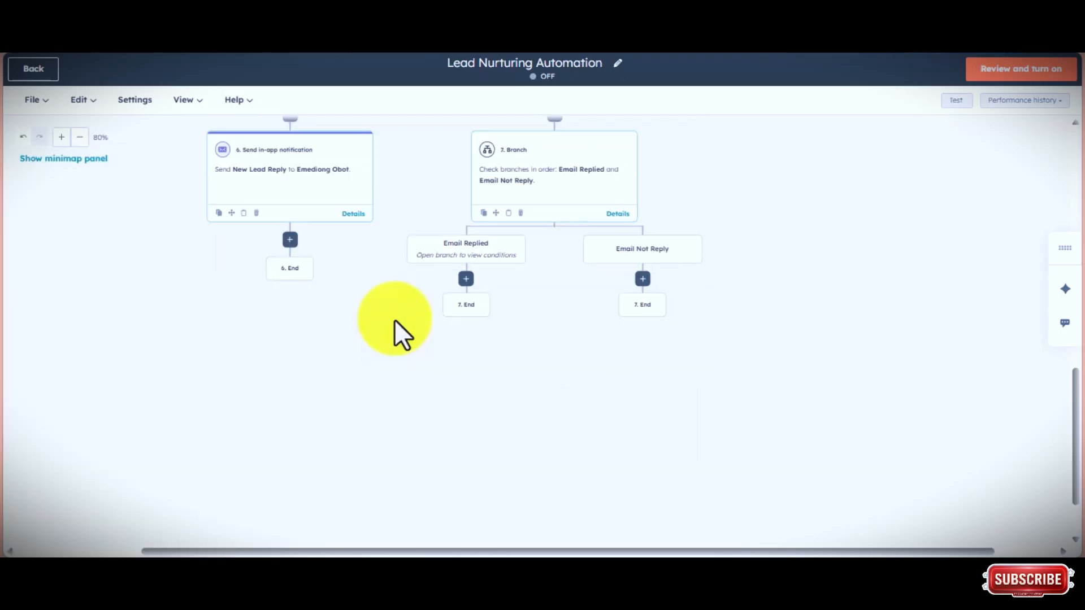
Under the new Email Replied path, set Lead Status to In Progress and send the "New Lead Reply" in-app notification.
{"action": "left_click", "coordinate": [469, 282]}
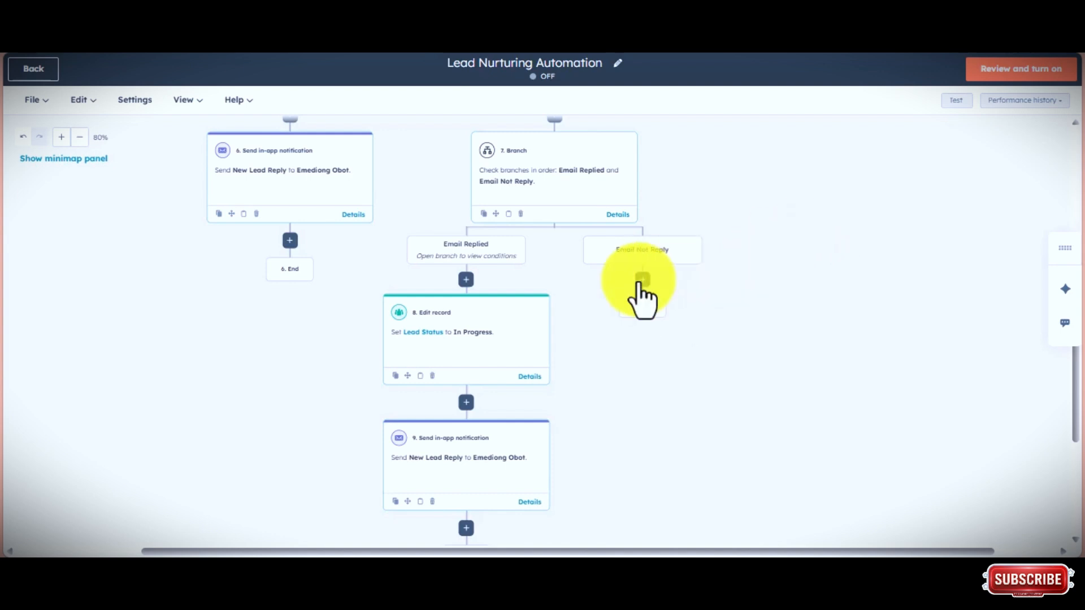
Add a Delay for a set amount of time of 3 days under the Email Not Reply path, and save it.
{"action": "left_click", "coordinate": [642, 280]}
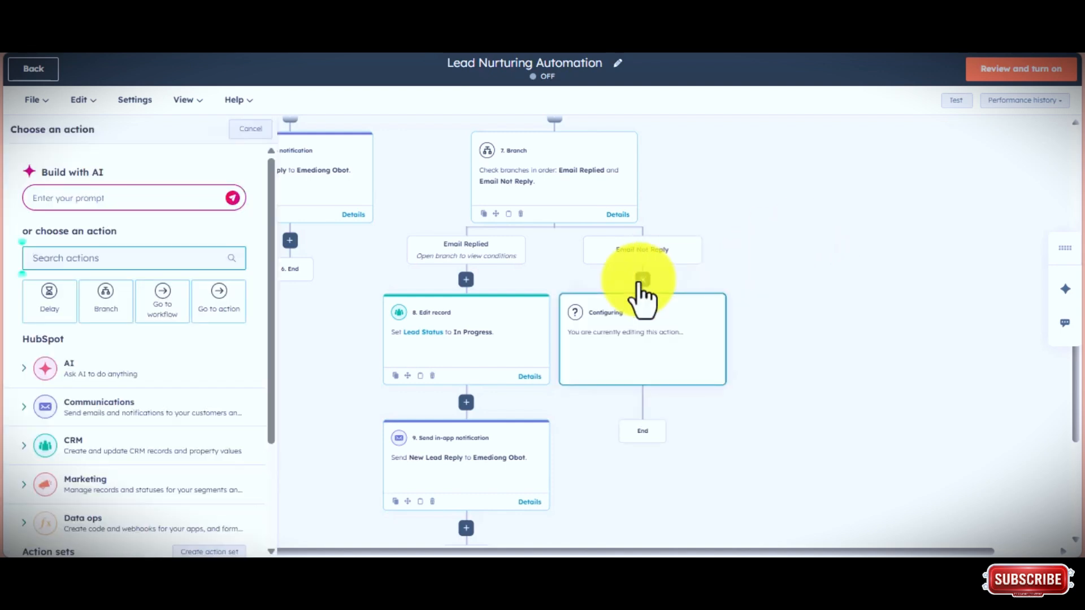
{"action": "left_click", "coordinate": [36, 305]}
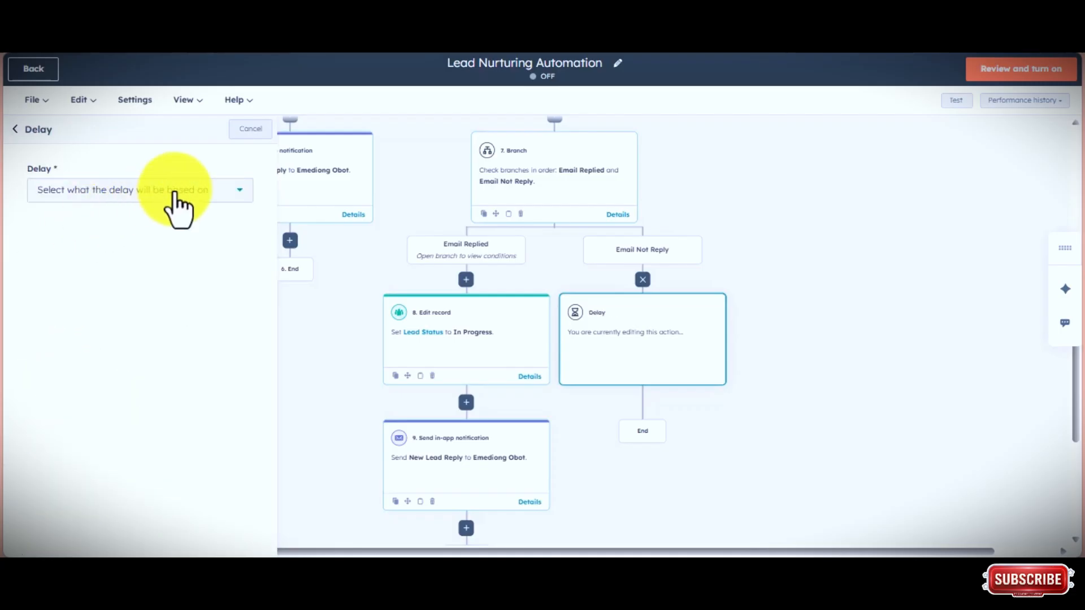
{"action": "left_click", "coordinate": [228, 192]}
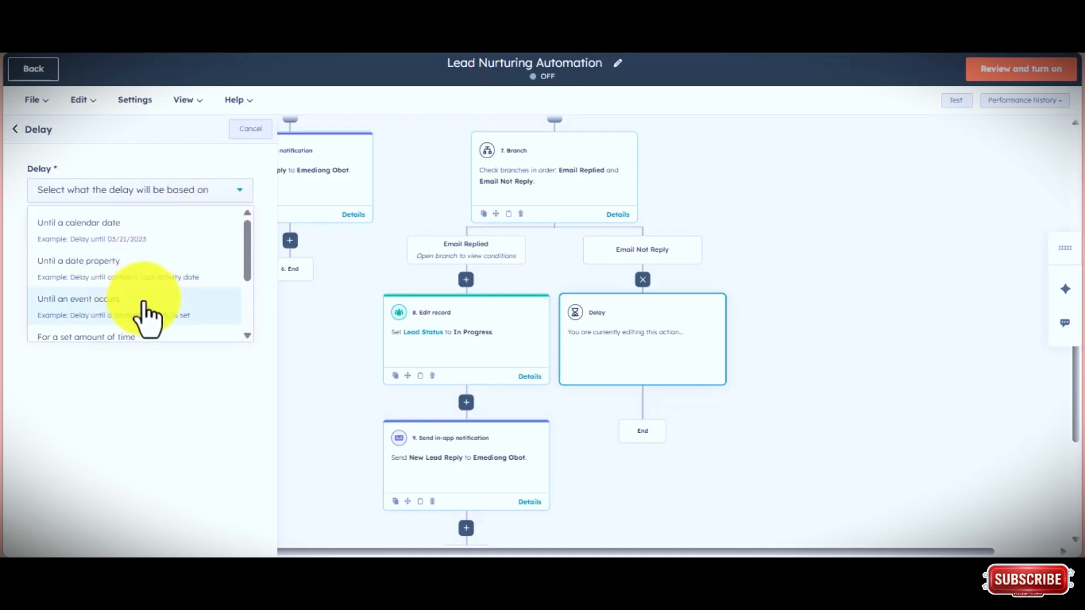
{"action": "left_click_drag", "start_coordinate": [246, 256], "coordinate": [248, 289]}
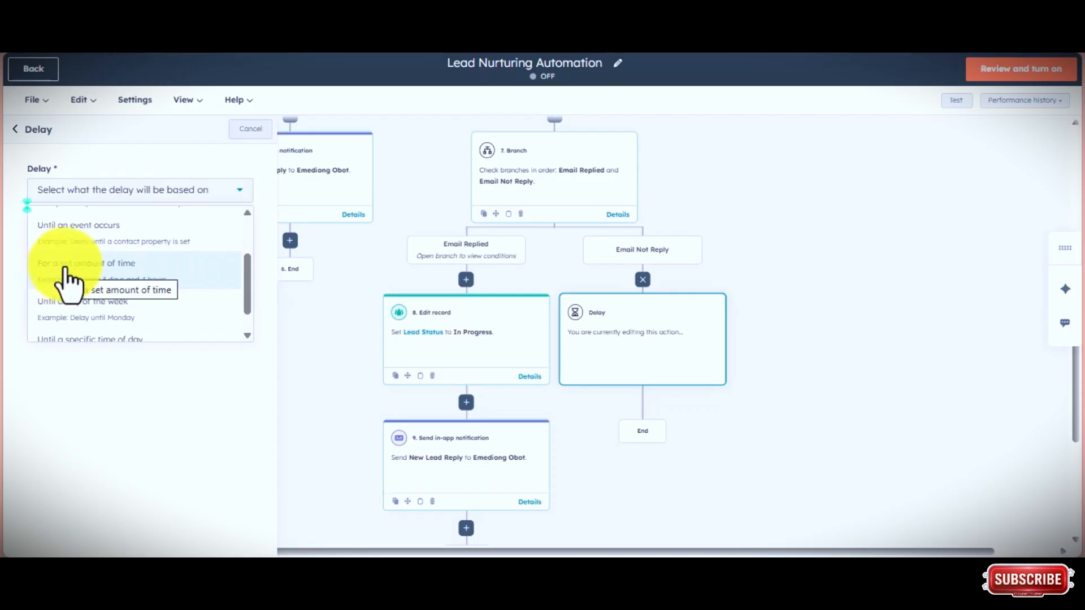
{"action": "left_click", "coordinate": [109, 281]}
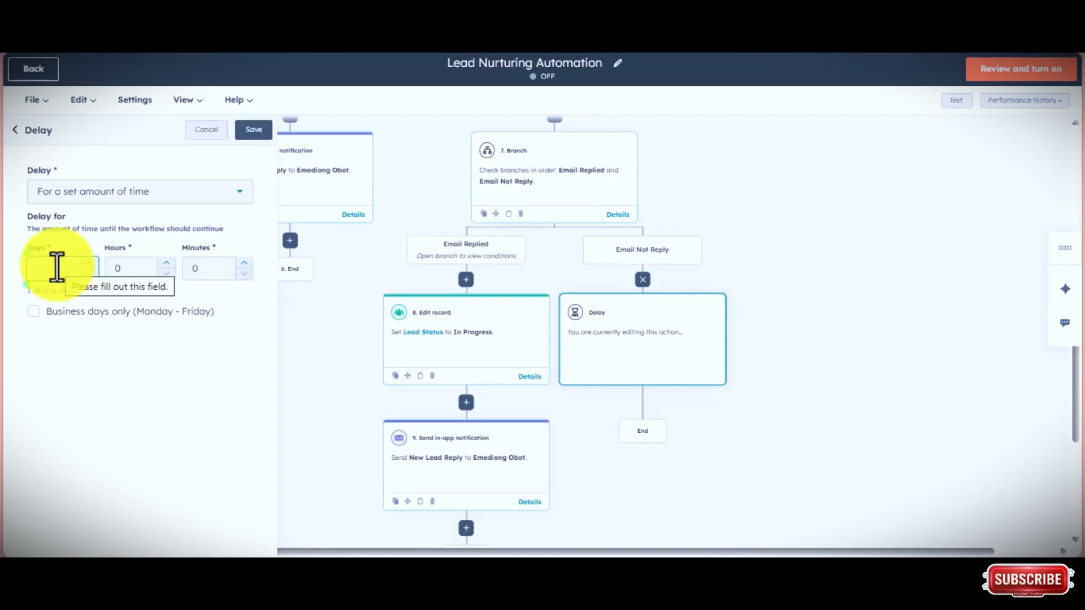
{"action": "type", "text": "3"}
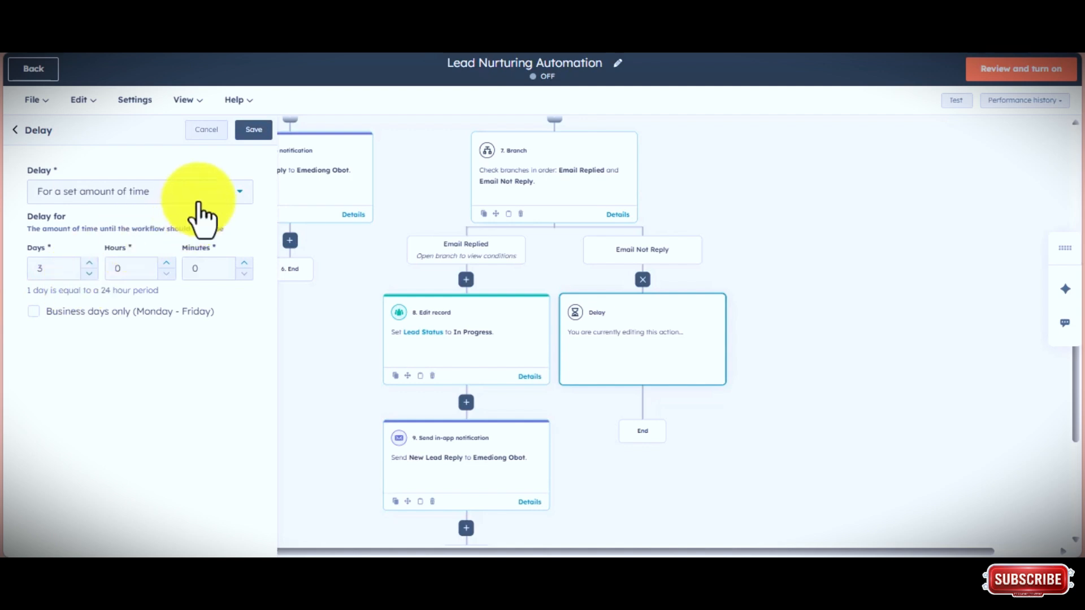
{"action": "left_click", "coordinate": [254, 129]}
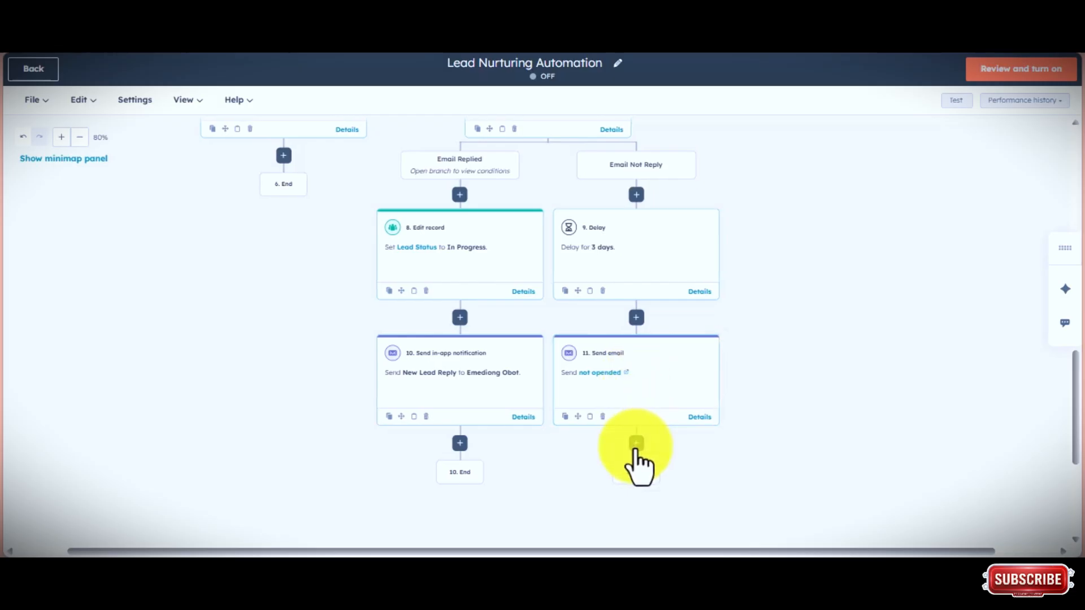
Add an Email Replied / Email Not Replied branch after the "not opended" email, with Edit record and in-app notification actions under Email Replied.
{"action": "left_click", "coordinate": [635, 443]}
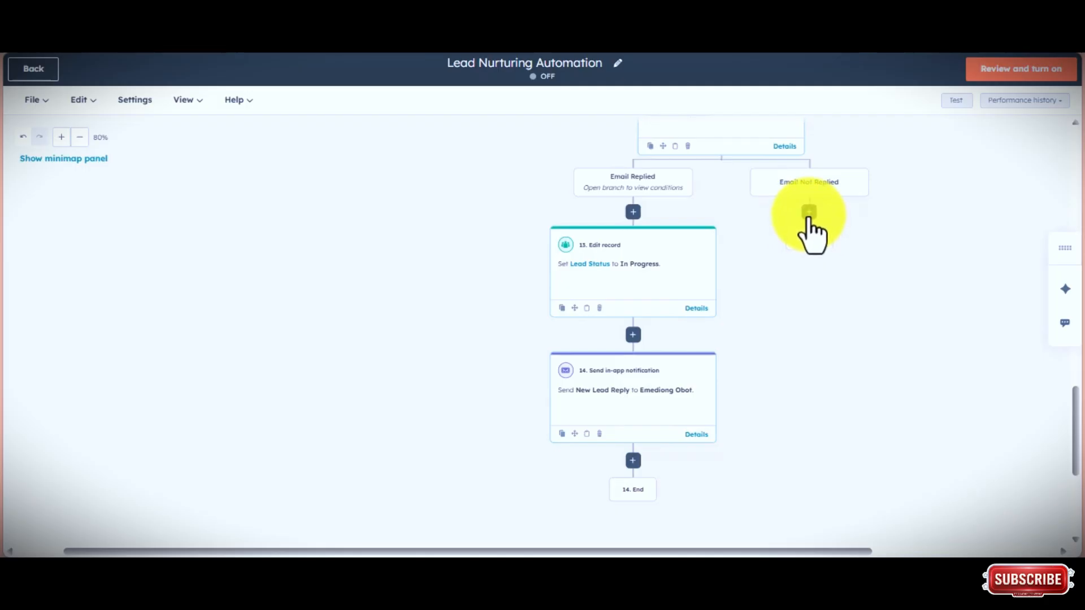
Under Email Not Replied, add the enrolled contact to the static segment "segment for cold lead from form submission", and save the action.
{"action": "left_click", "coordinate": [809, 213]}
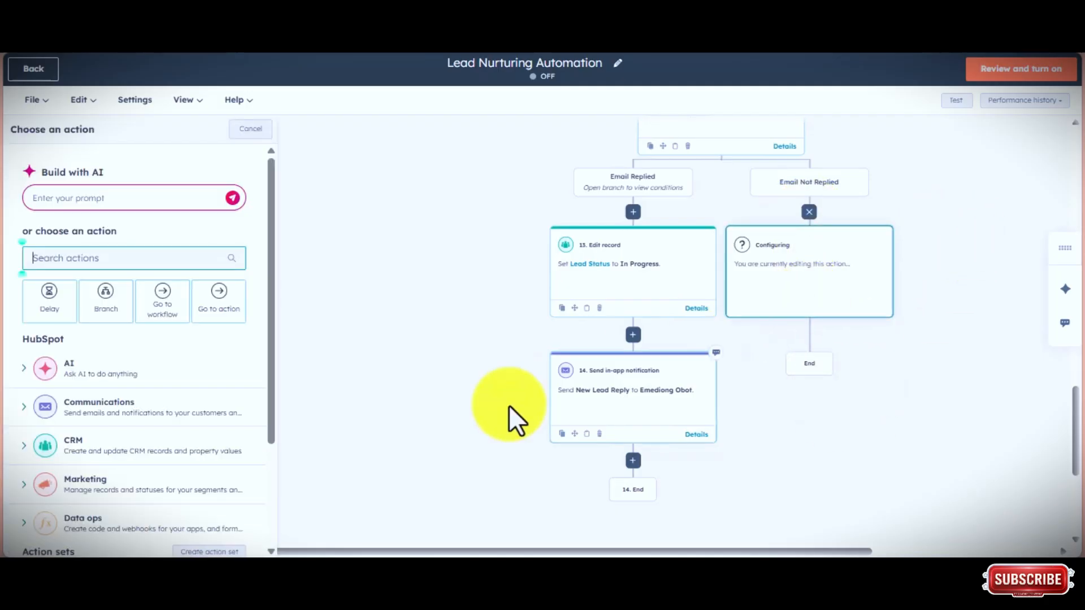
{"action": "left_click", "coordinate": [122, 480]}
{"action": "scroll", "coordinate": [265, 351], "scroll_direction": "down", "scroll_amount": 3}
{"action": "scroll", "coordinate": [253, 444], "scroll_direction": "down", "scroll_amount": 2}
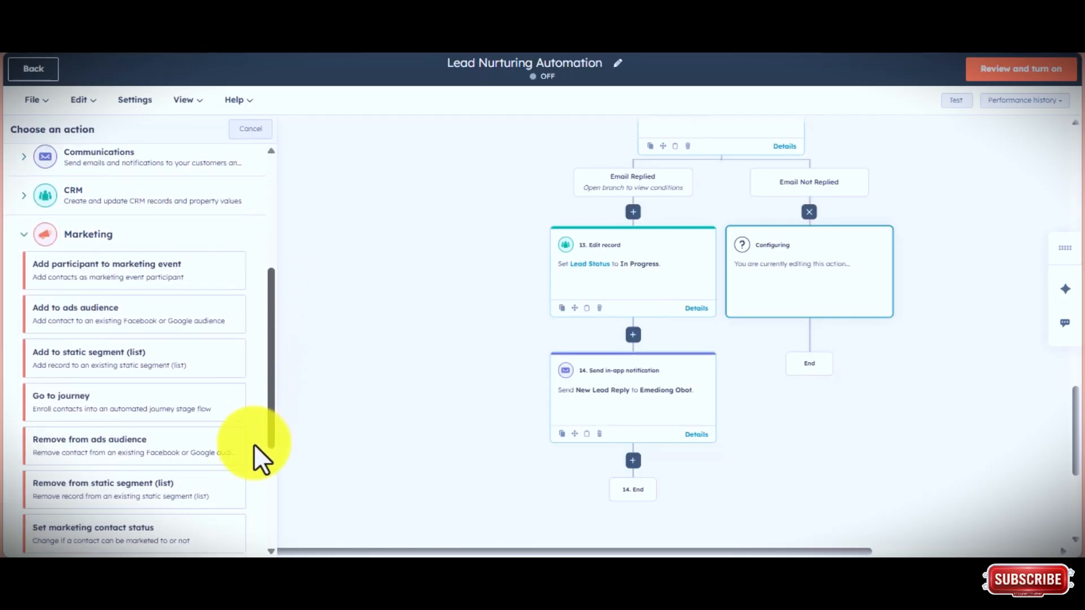
{"action": "left_click", "coordinate": [78, 331]}
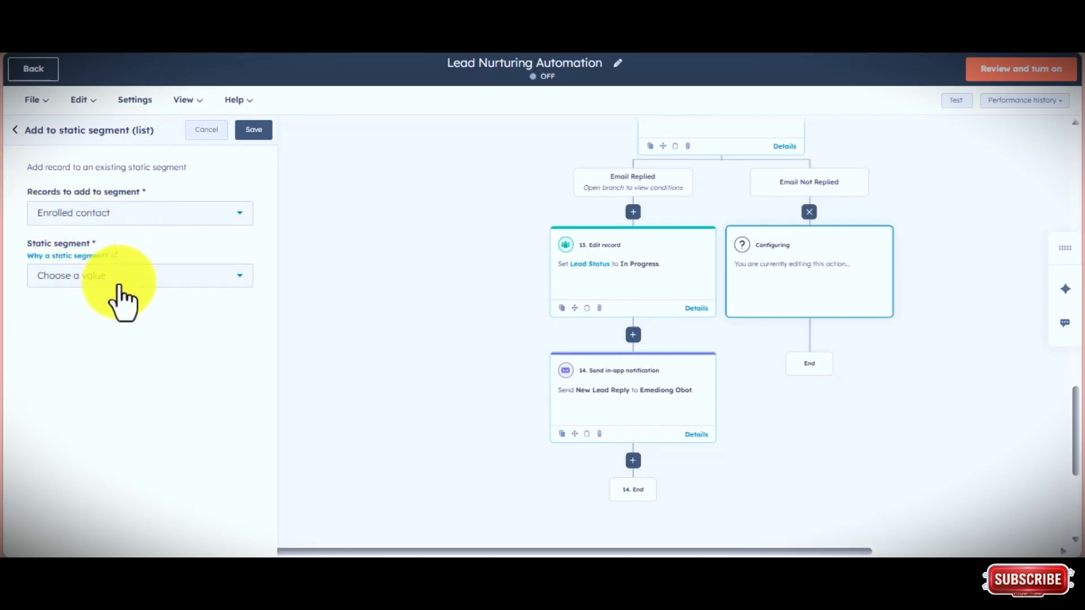
{"action": "left_click", "coordinate": [160, 280]}
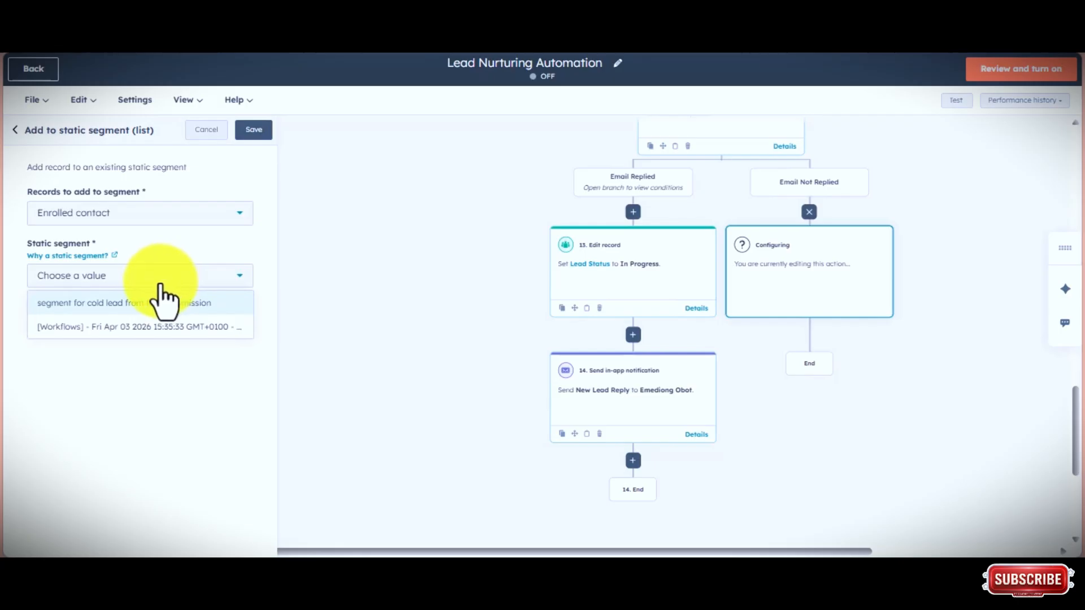
{"action": "left_click", "coordinate": [154, 304]}
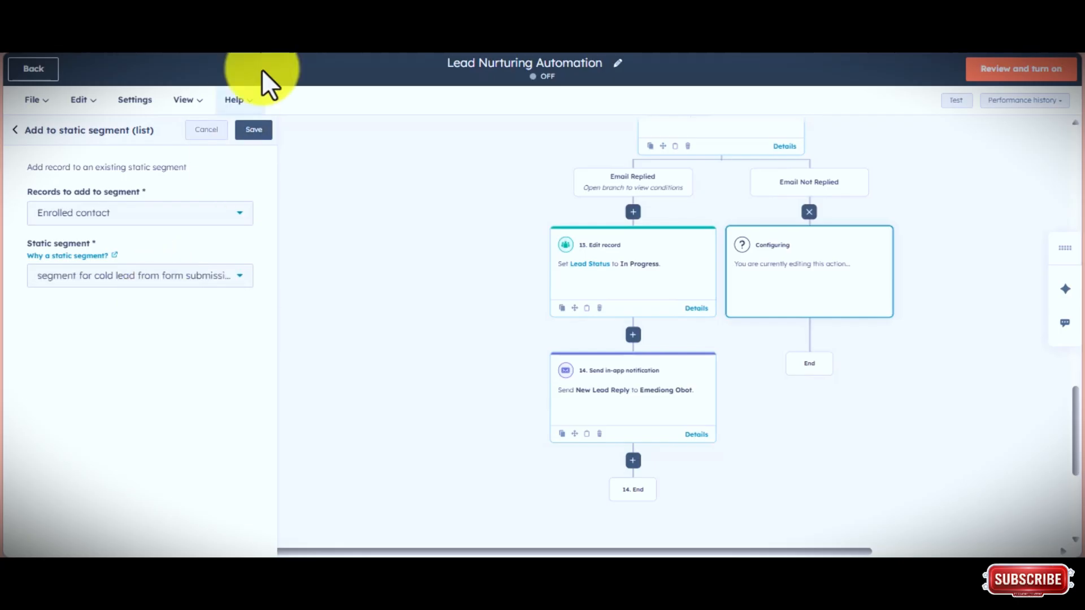
{"action": "left_click", "coordinate": [256, 131]}
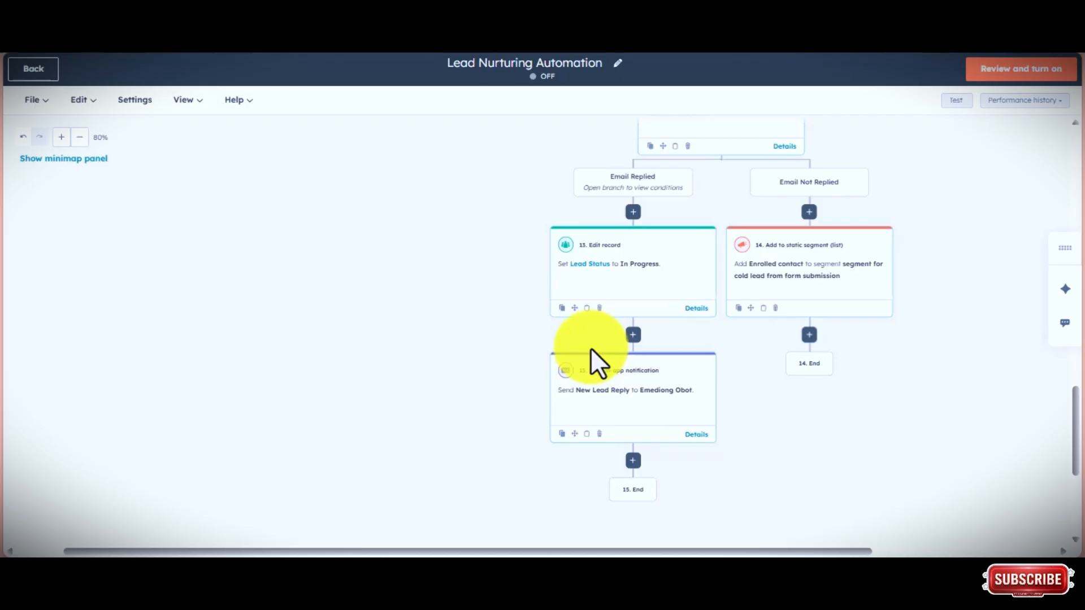
Under the Email Not Opened path, add a Send email action with "Educational Lead Email" for the enrolled contact, and save it.
{"action": "scroll", "coordinate": [1044, 453], "scroll_direction": "up", "scroll_amount": 1}
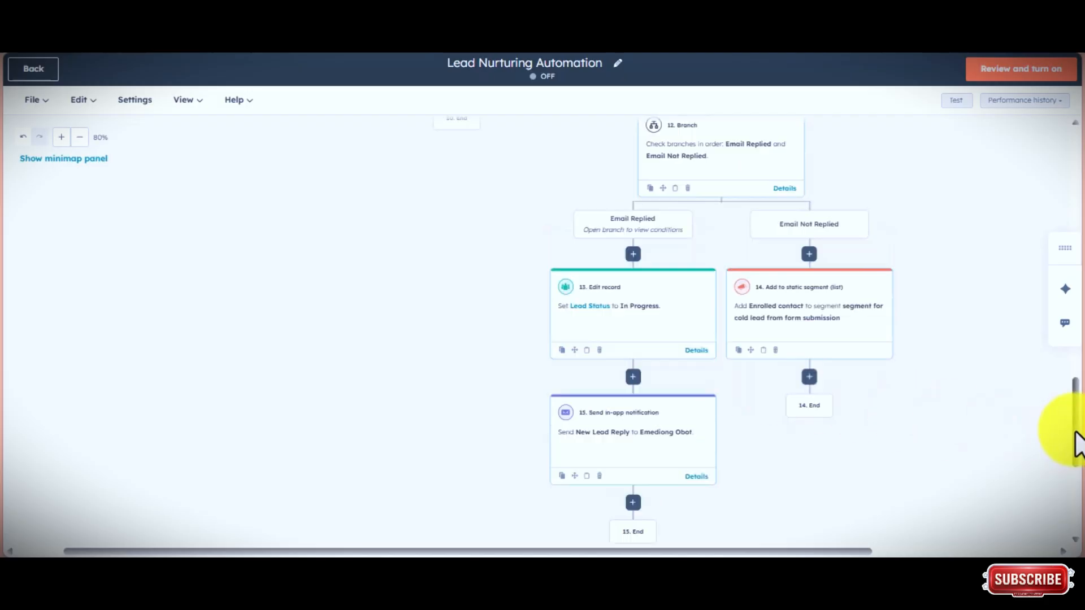
{"action": "left_click_drag", "start_coordinate": [1075, 425], "coordinate": [1076, 260]}
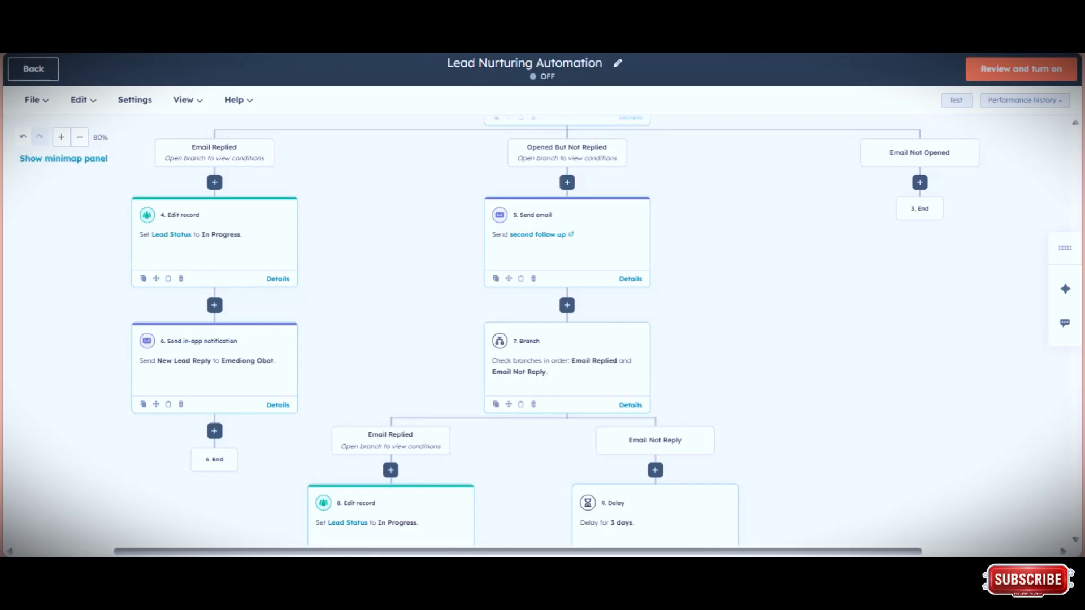
{"action": "left_click", "coordinate": [920, 183]}
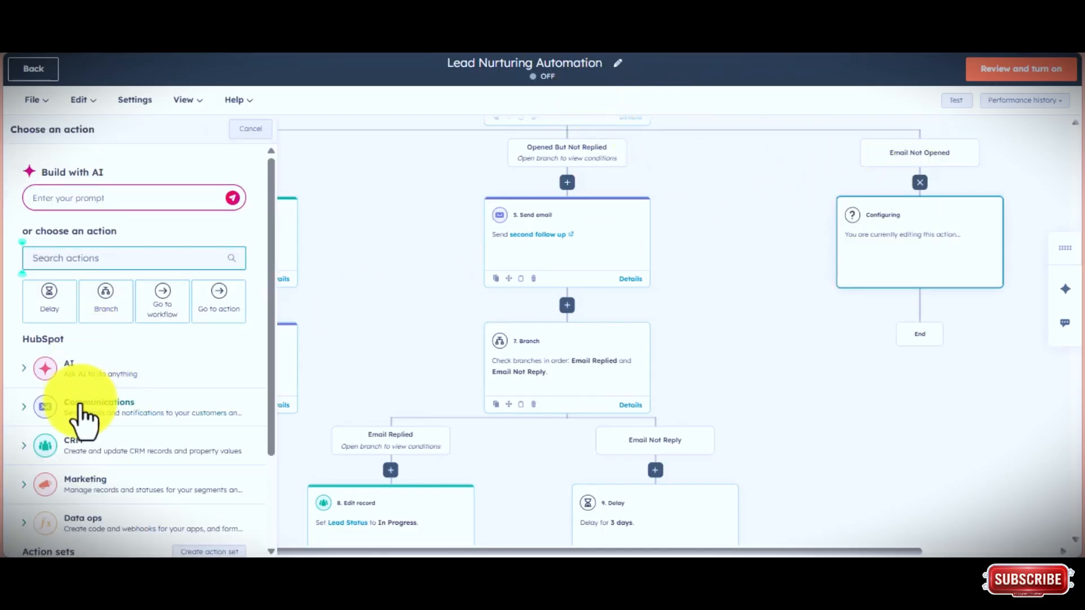
{"action": "left_click", "coordinate": [100, 409]}
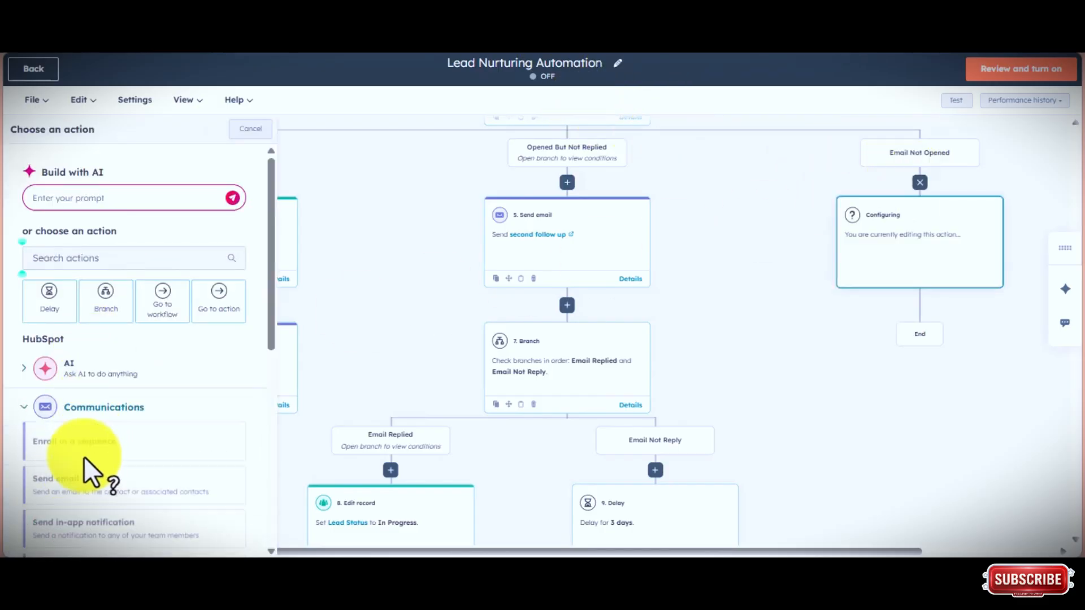
{"action": "left_click", "coordinate": [73, 491]}
{"action": "left_click", "coordinate": [217, 271]}
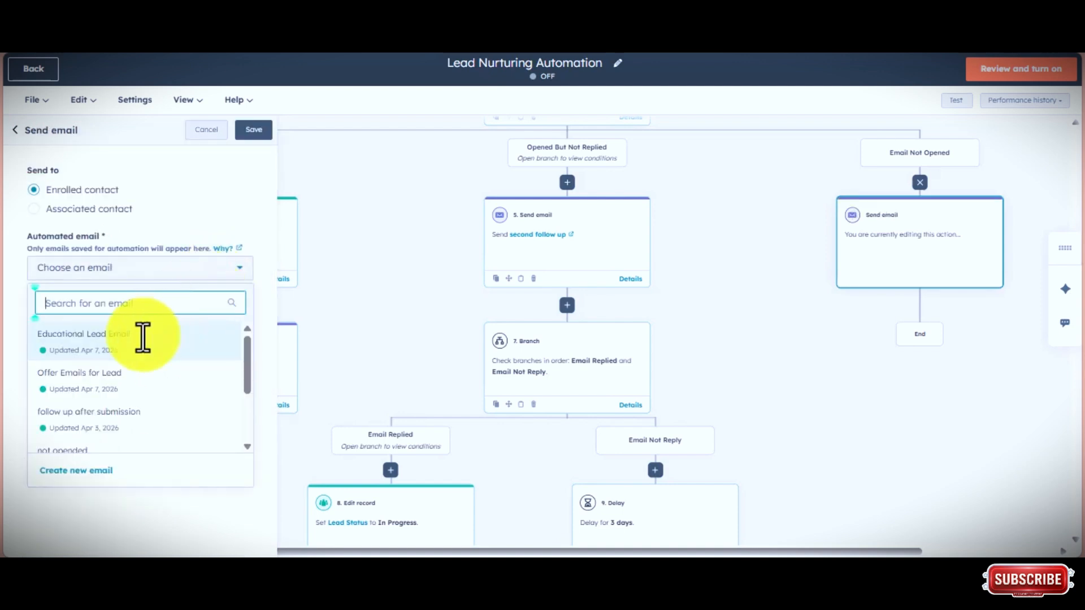
{"action": "left_click", "coordinate": [143, 338]}
{"action": "left_click", "coordinate": [254, 129]}
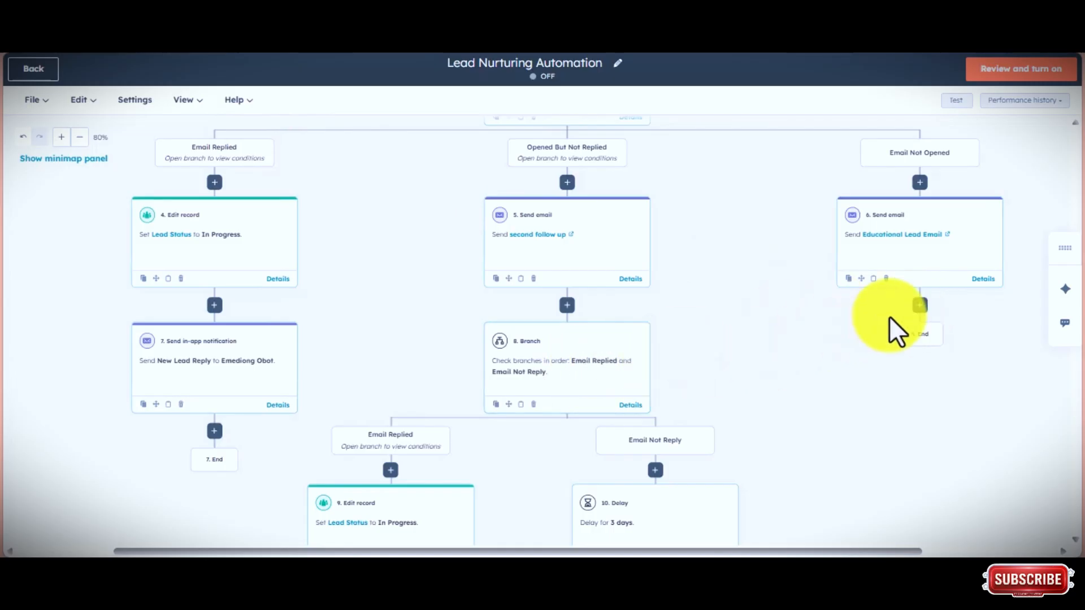
Add a Branch action after the Educational Lead Email and name its first branch "Clicked The Link".
{"action": "left_click", "coordinate": [919, 305]}
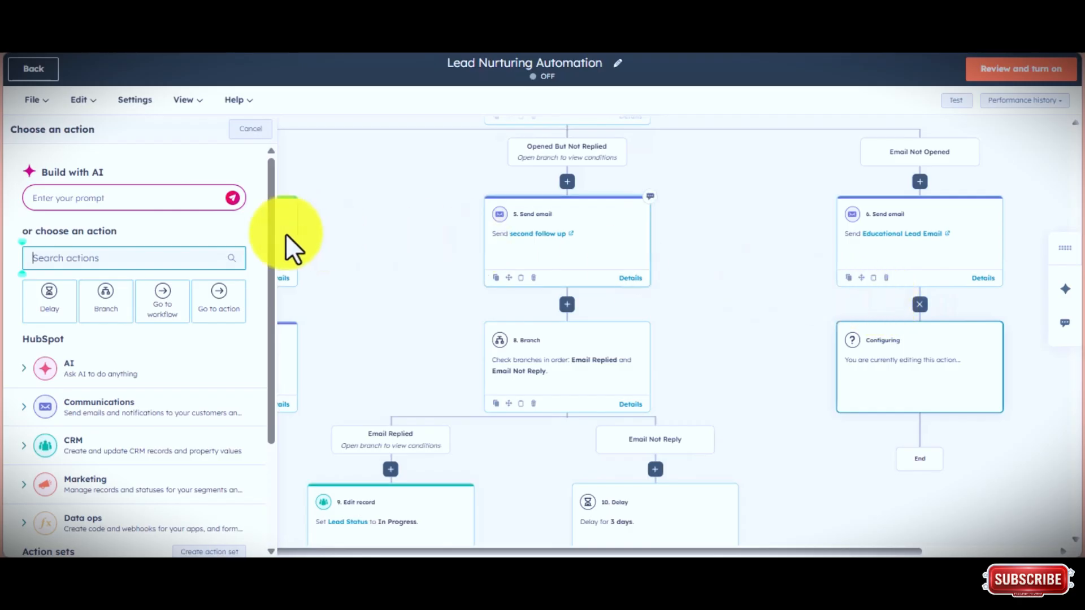
{"action": "left_click", "coordinate": [105, 300]}
{"action": "left_click", "coordinate": [138, 310]}
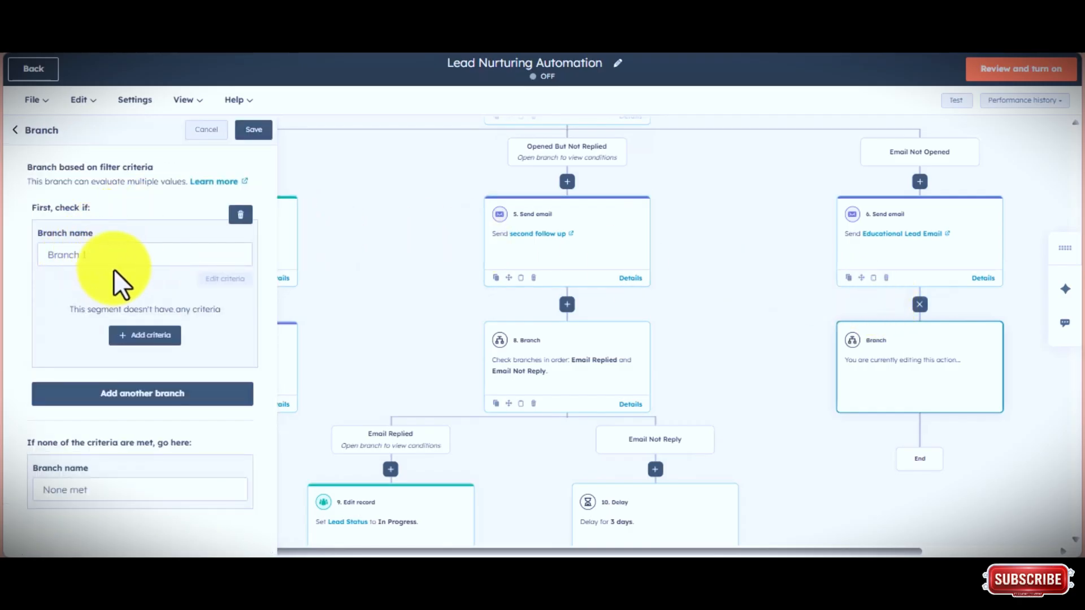
{"action": "left_click", "coordinate": [129, 255]}
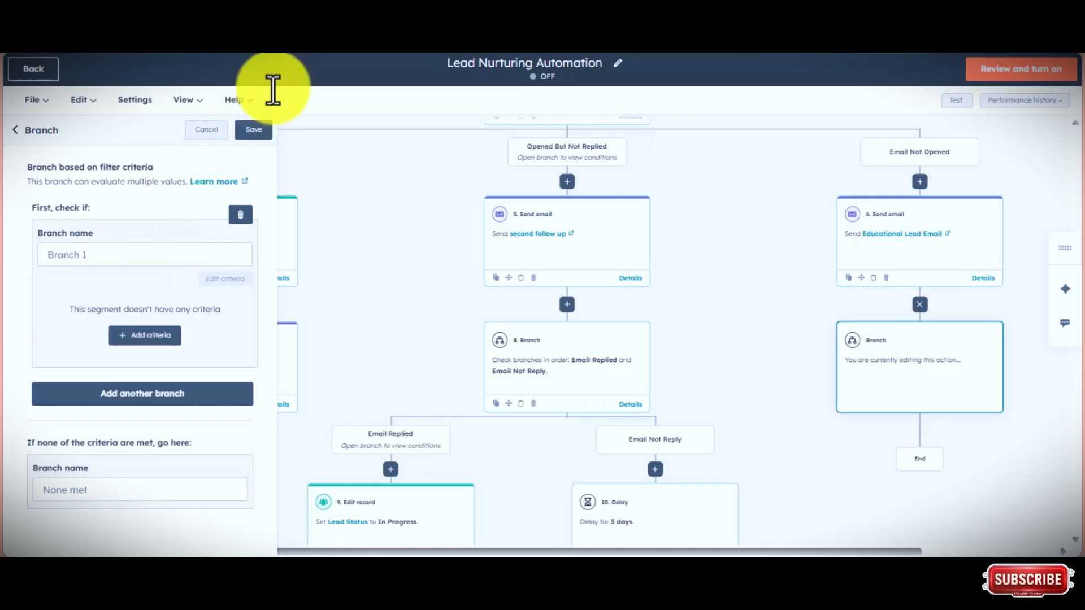
{"action": "type", "text": "Clicked The Link"}
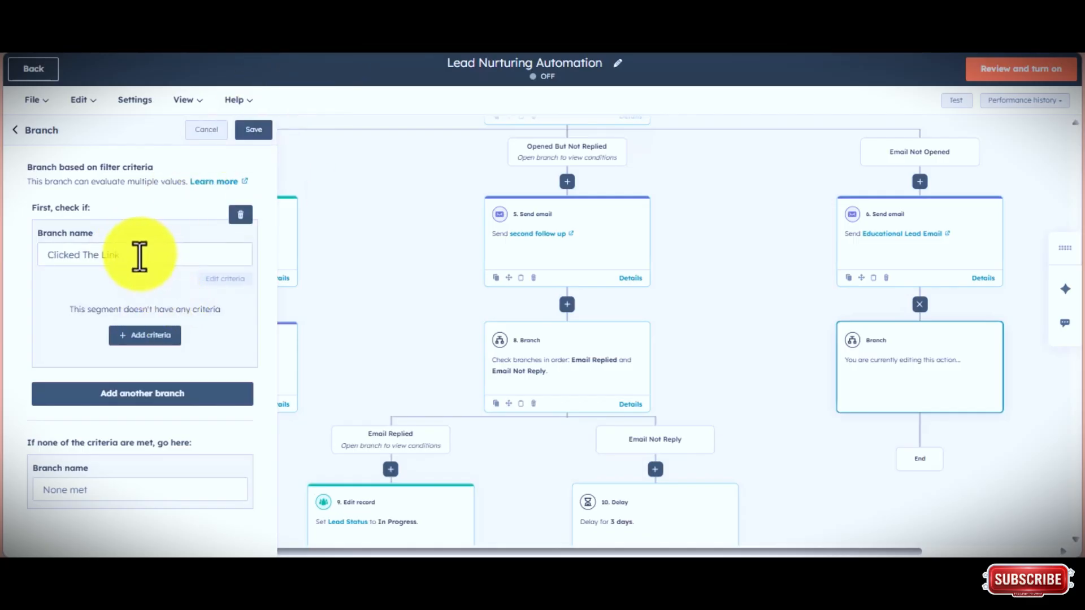
Add a Marketing emails criterion for "Educational Lead Email" to the Clicked The Link branch.
{"action": "left_click", "coordinate": [146, 337]}
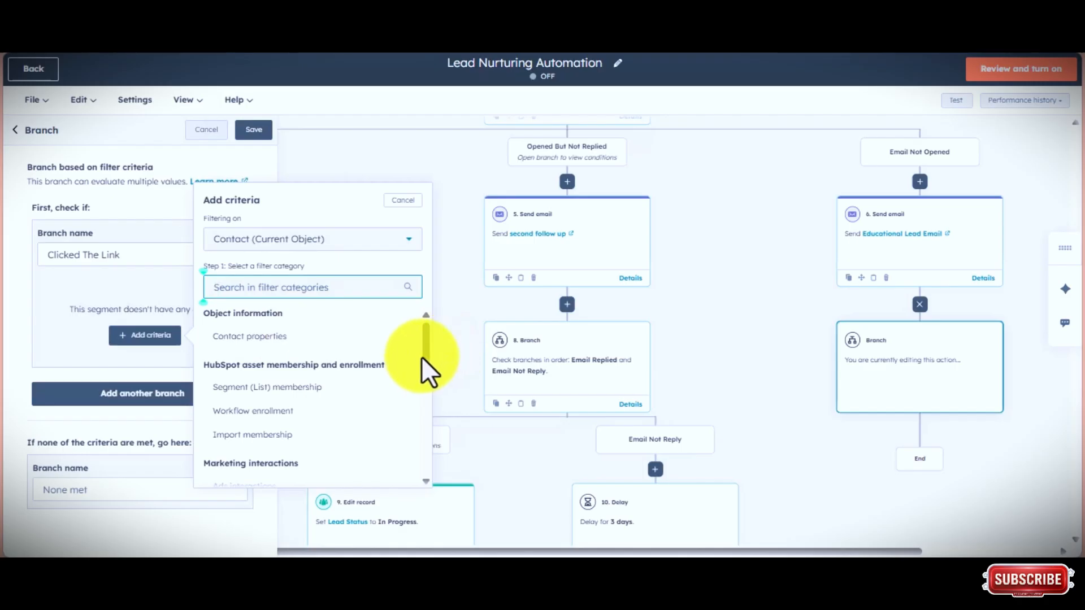
{"action": "left_click_drag", "start_coordinate": [426, 357], "coordinate": [427, 440]}
{"action": "left_click", "coordinate": [266, 427]}
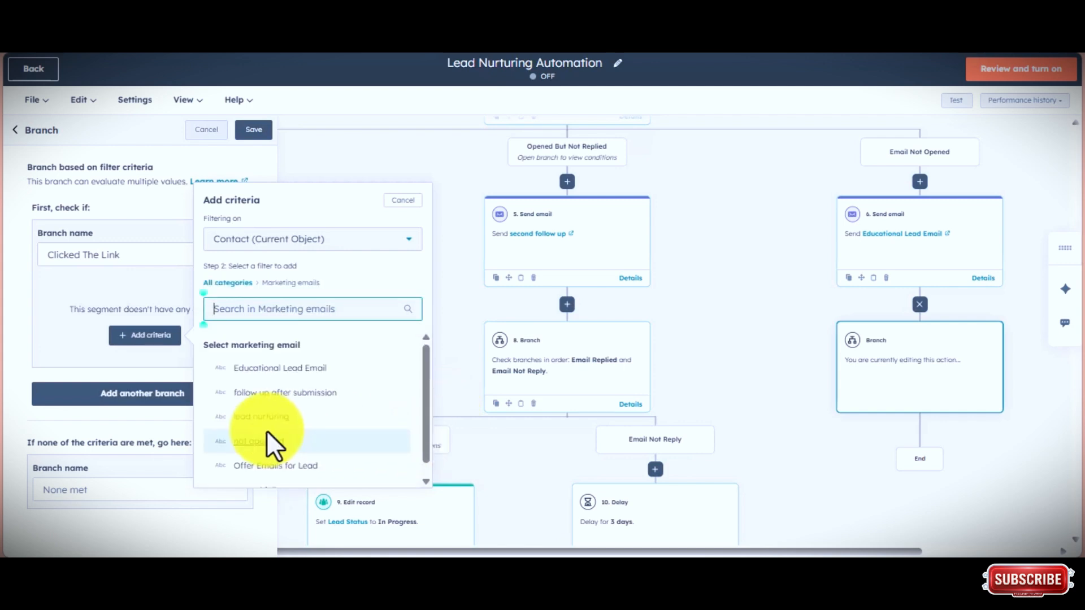
{"action": "left_click", "coordinate": [274, 369]}
{"action": "left_click_drag", "start_coordinate": [272, 371], "coordinate": [272, 459]}
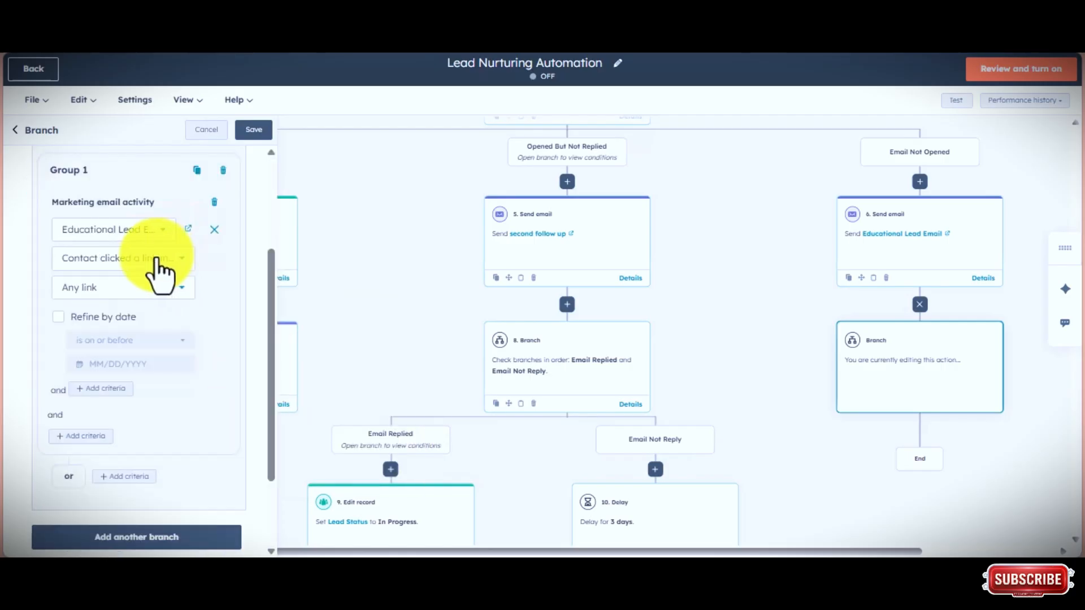
{"action": "left_click", "coordinate": [155, 258]}
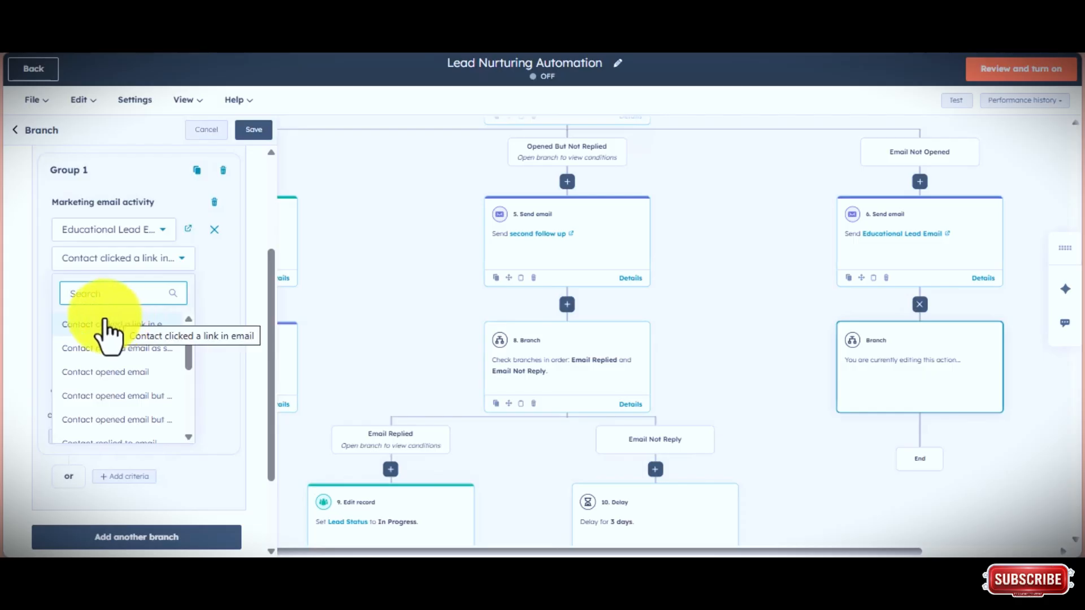
{"action": "left_click", "coordinate": [107, 330]}
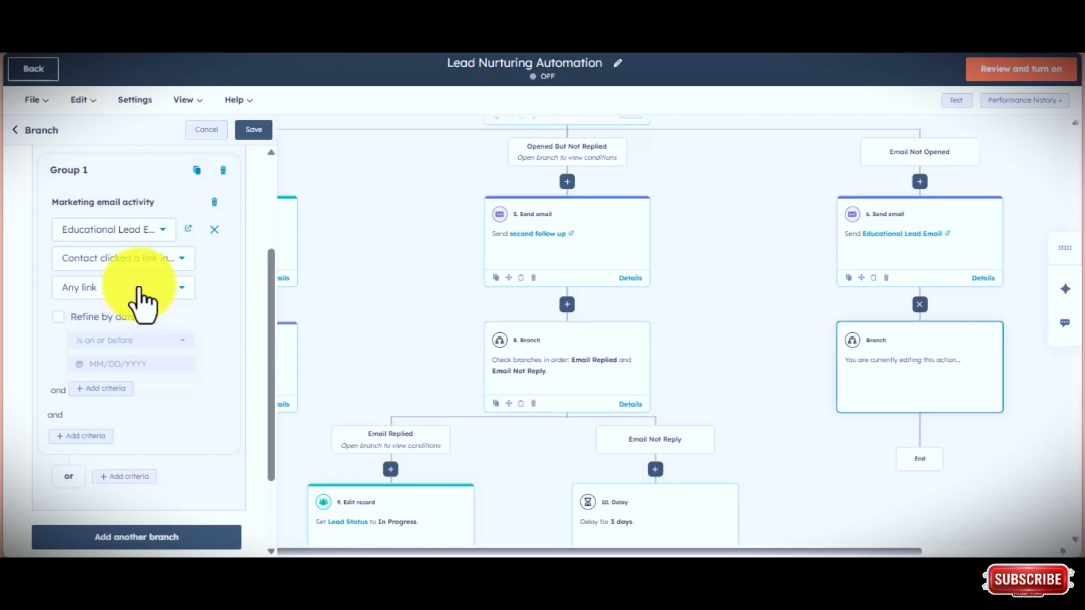
{"action": "left_click", "coordinate": [138, 289]}
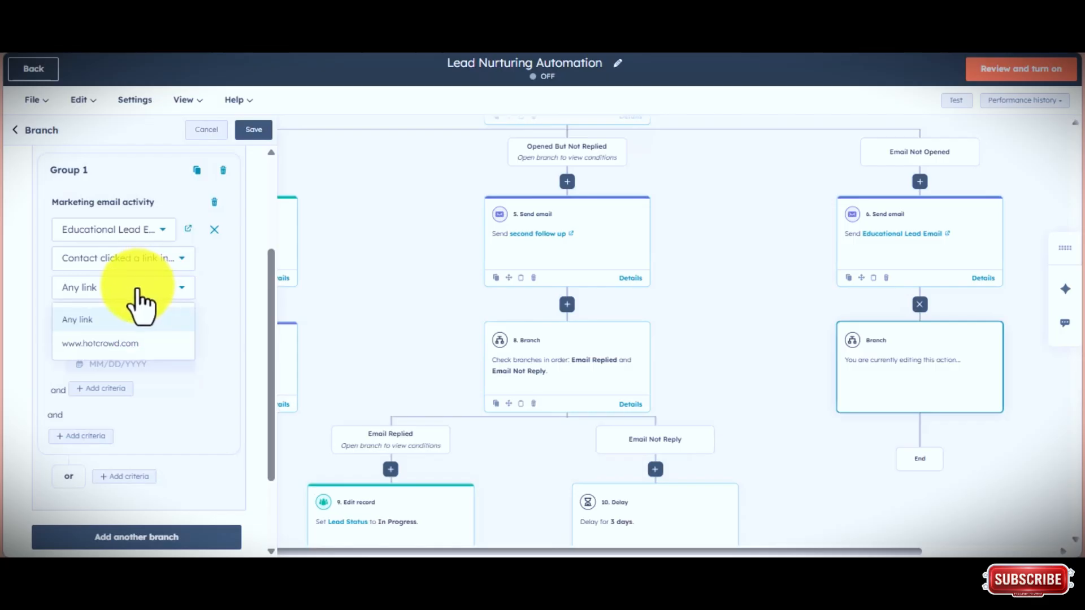
{"action": "left_click", "coordinate": [130, 343]}
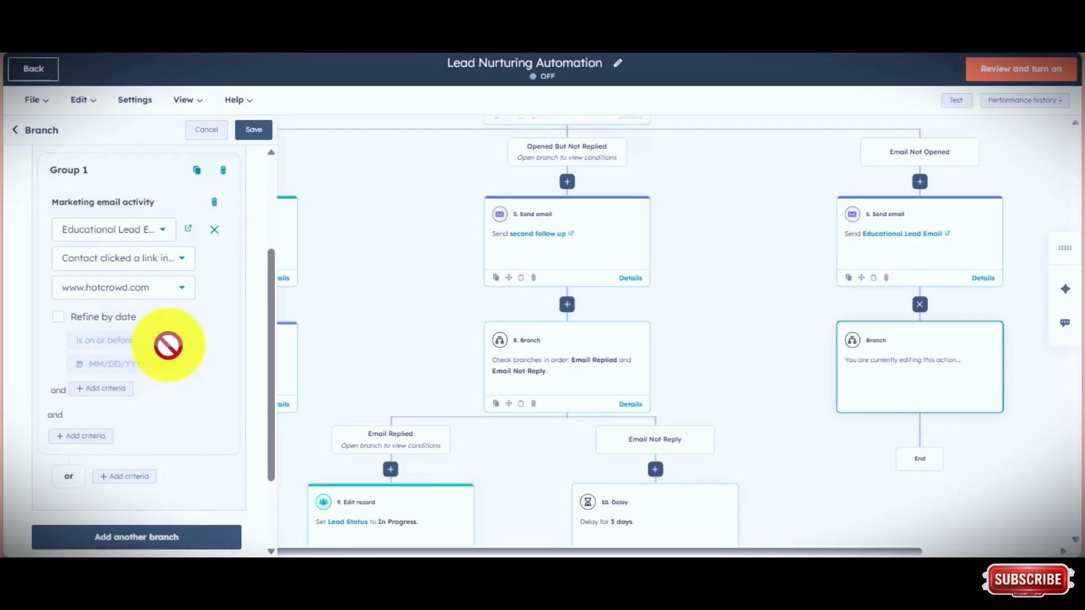
{"action": "left_click", "coordinate": [139, 370]}
{"action": "type", "text": "04/10/2026"}
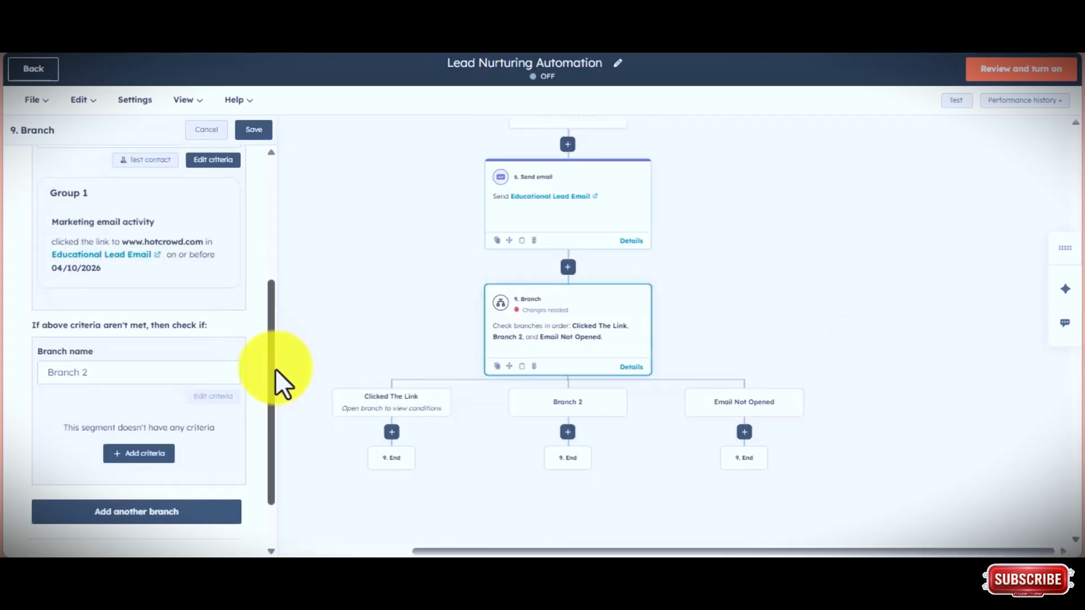
Define the second branch "Email Opened but Link Not Clicked" for Educational Lead Email opened without a click, on or before 04/12/2026, and save the Branch action.
{"action": "left_click_drag", "start_coordinate": [276, 369], "coordinate": [276, 393]}
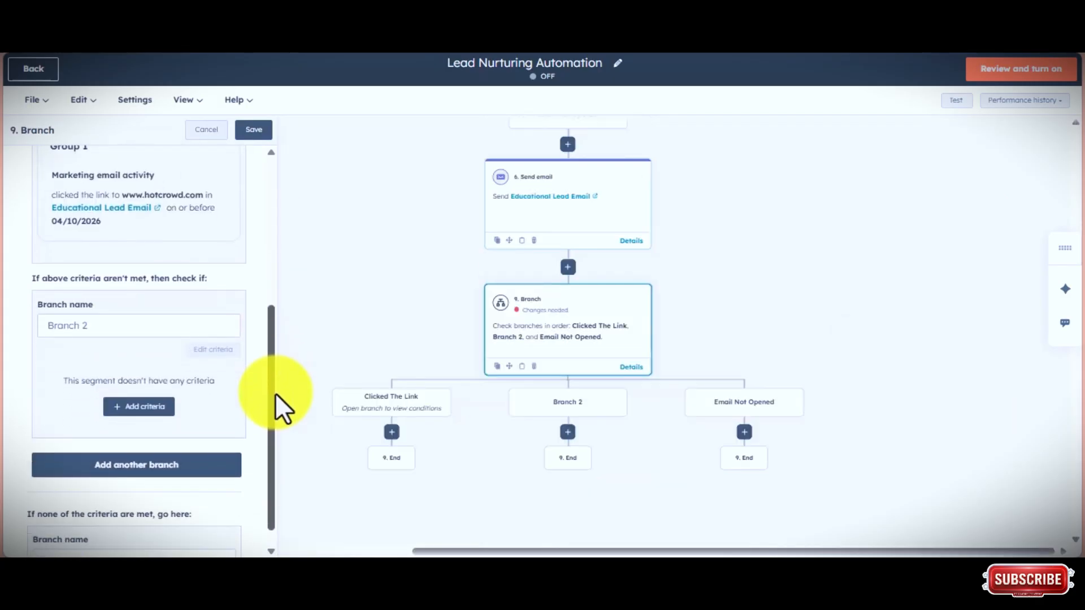
{"action": "left_click", "coordinate": [128, 314]}
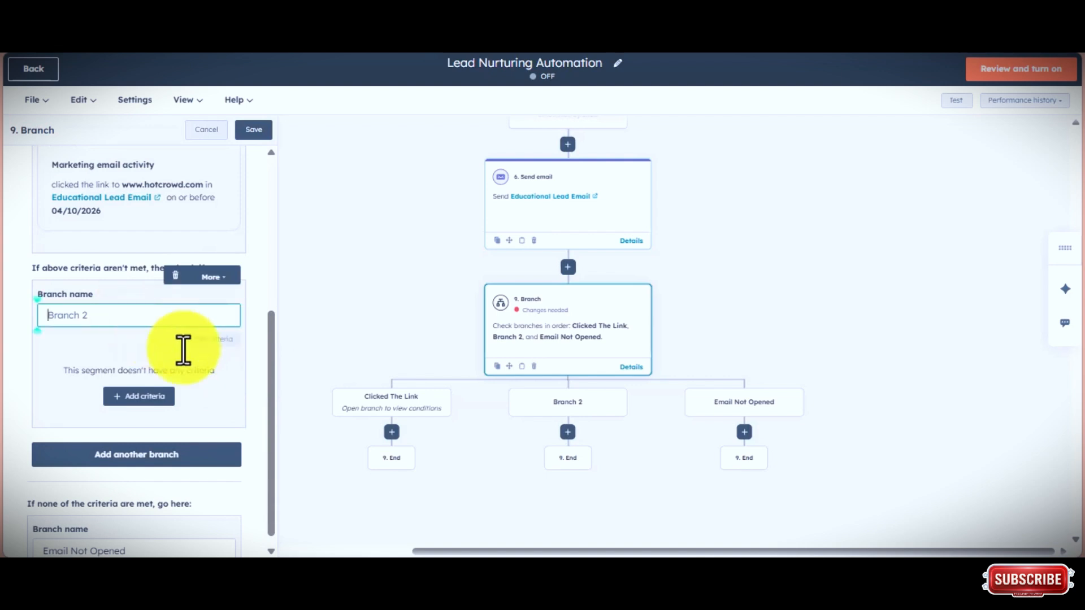
{"action": "left_click", "coordinate": [159, 398]}
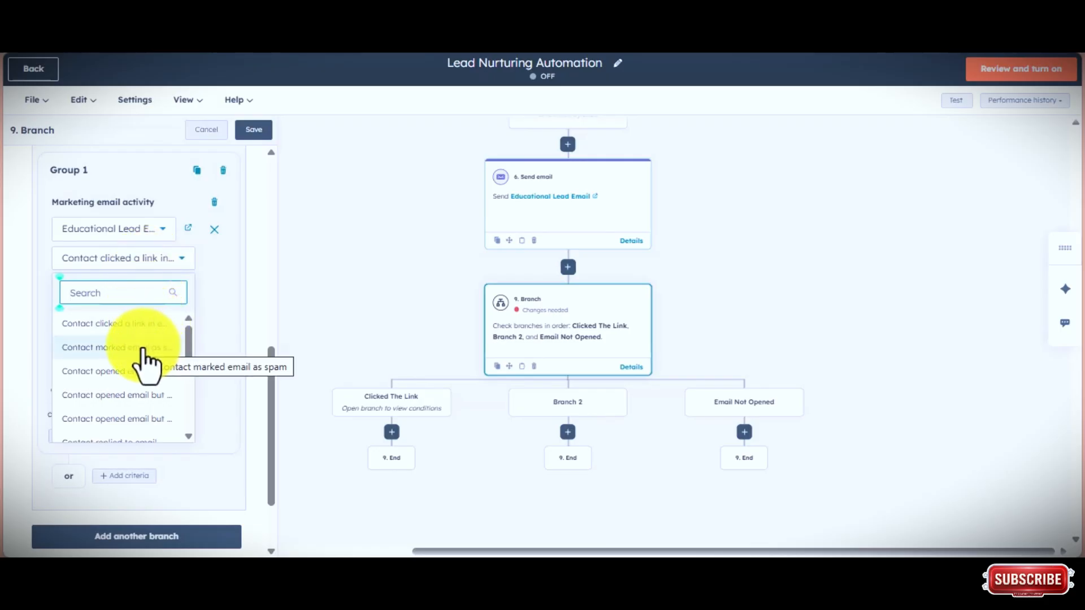
{"action": "left_click", "coordinate": [144, 395]}
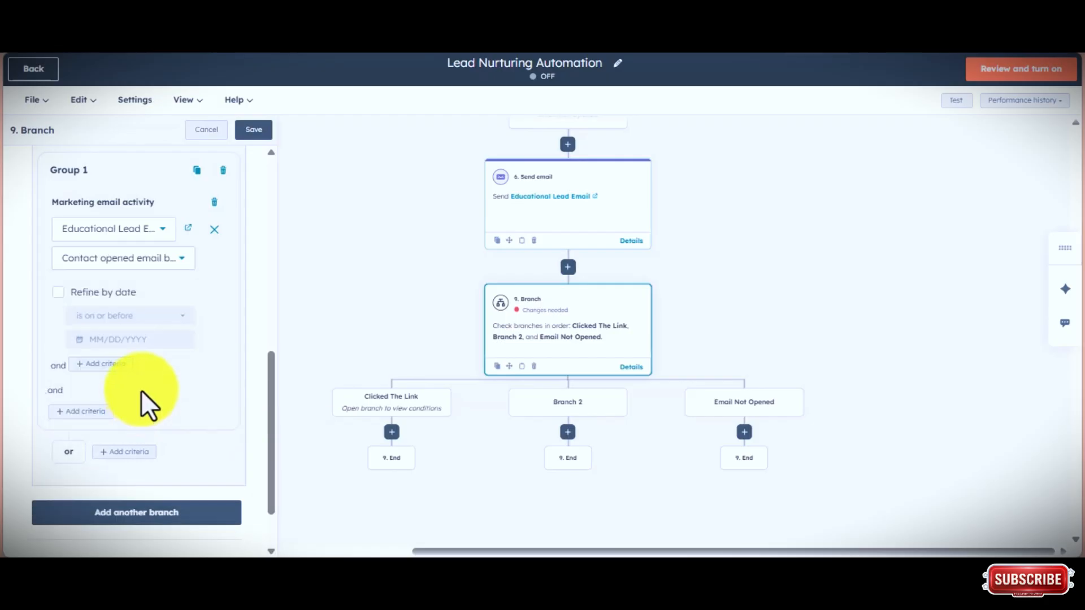
{"action": "left_click", "coordinate": [84, 293]}
{"action": "scroll", "coordinate": [270, 418], "scroll_direction": "up", "scroll_amount": 2}
{"action": "left_click_drag", "start_coordinate": [271, 419], "coordinate": [267, 516]}
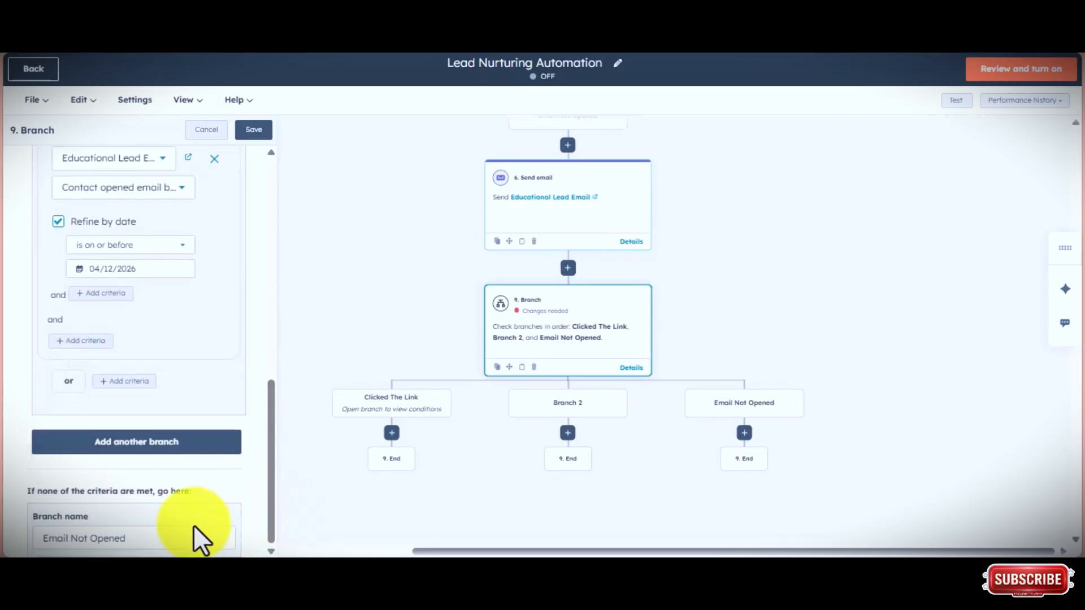
{"action": "left_click", "coordinate": [254, 130]}
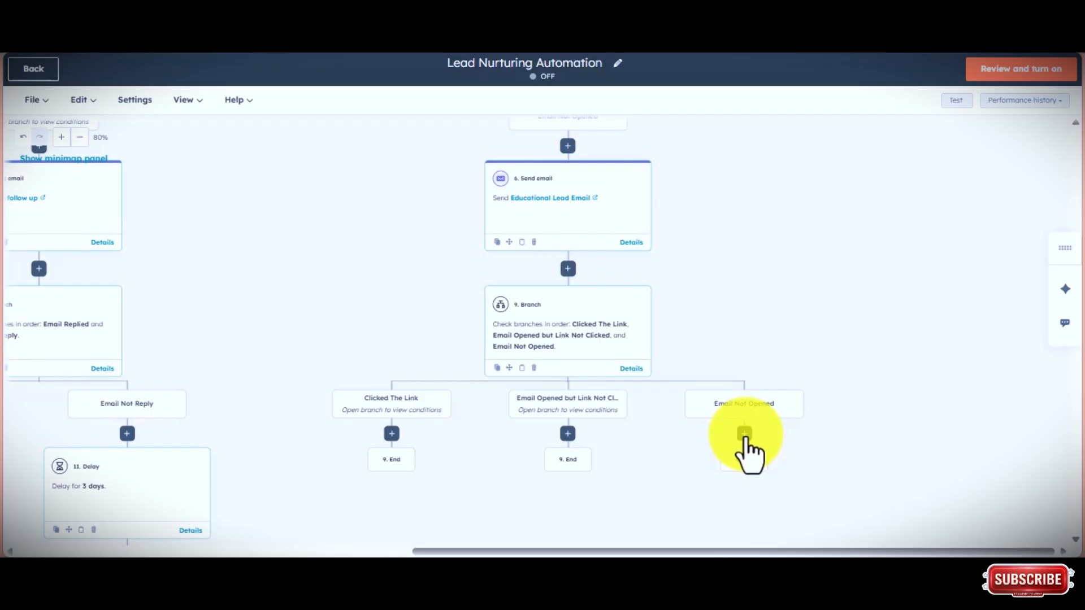
Under the new branch's Email Not Opened path, add the enrolled contact to static segment "segment for cold lead from form submission", and save.
{"action": "left_click", "coordinate": [745, 433]}
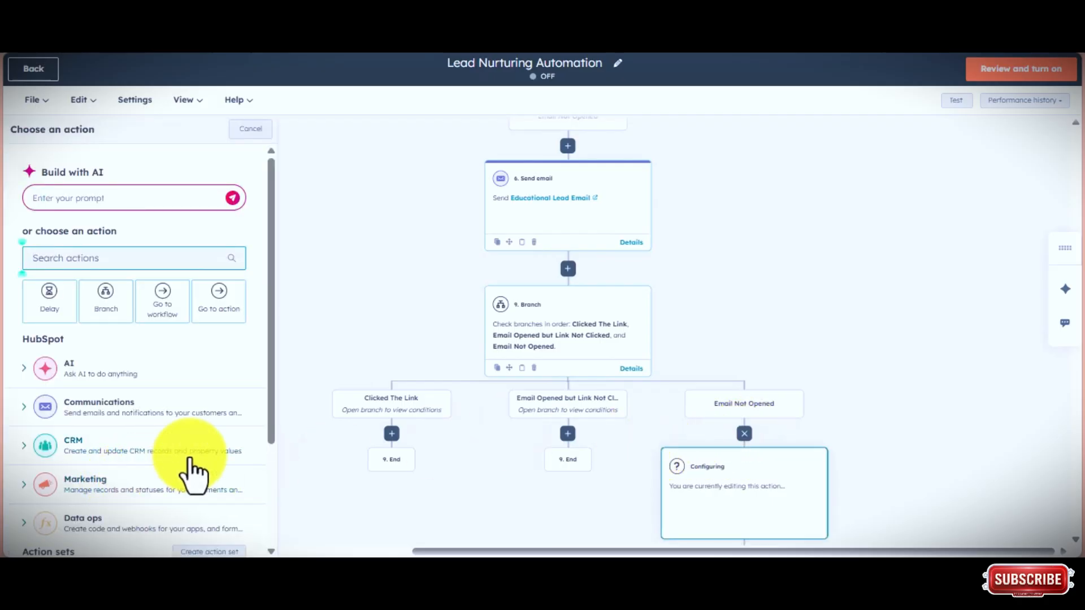
{"action": "left_click_drag", "start_coordinate": [273, 432], "coordinate": [271, 497]}
{"action": "left_click", "coordinate": [151, 417]}
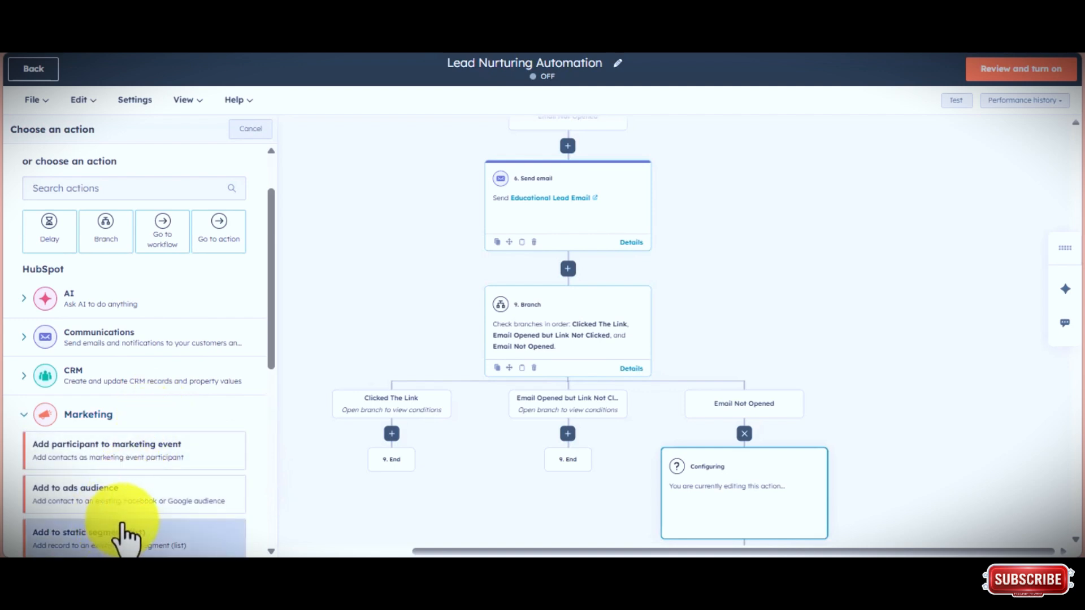
{"action": "left_click", "coordinate": [118, 536]}
{"action": "left_click", "coordinate": [161, 299]}
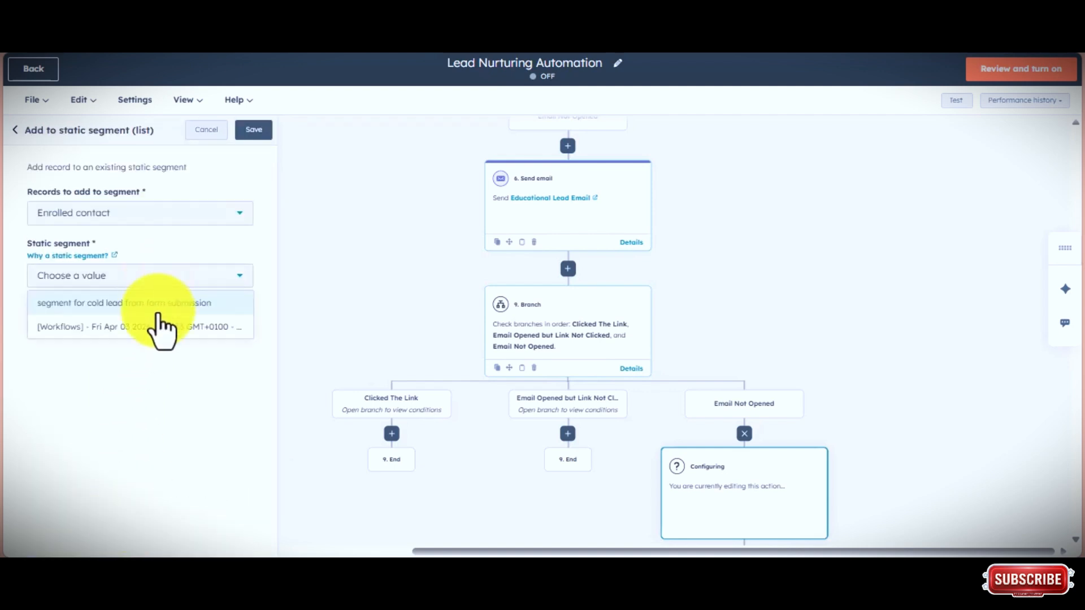
{"action": "left_click", "coordinate": [152, 305]}
{"action": "left_click", "coordinate": [254, 129]}
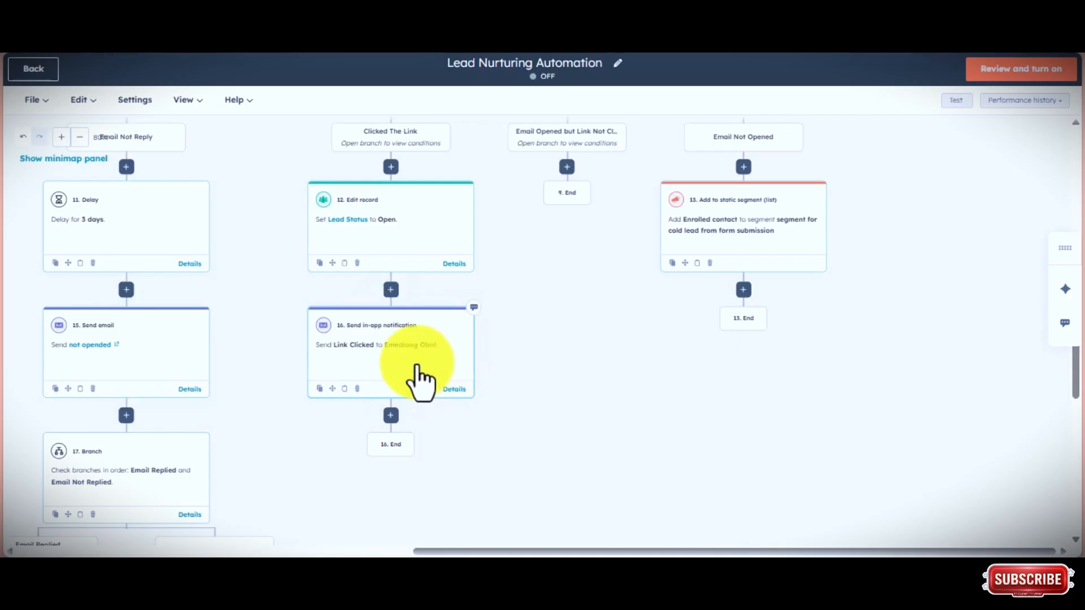
Add a Send email action under the Email Opened but Link Not Clicked path.
{"action": "left_click", "coordinate": [566, 167]}
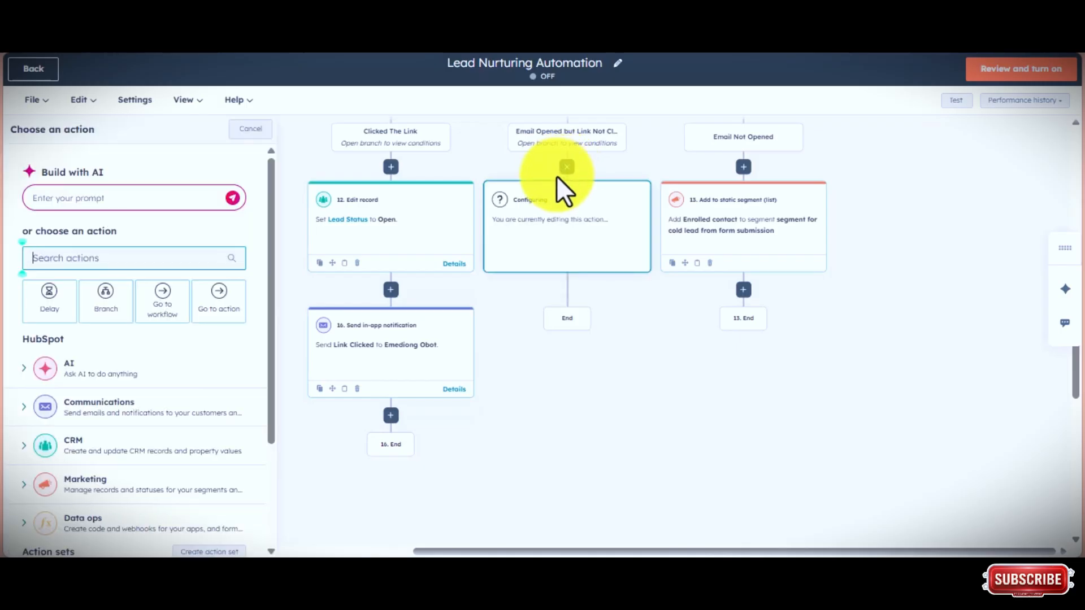
{"action": "left_click", "coordinate": [113, 408]}
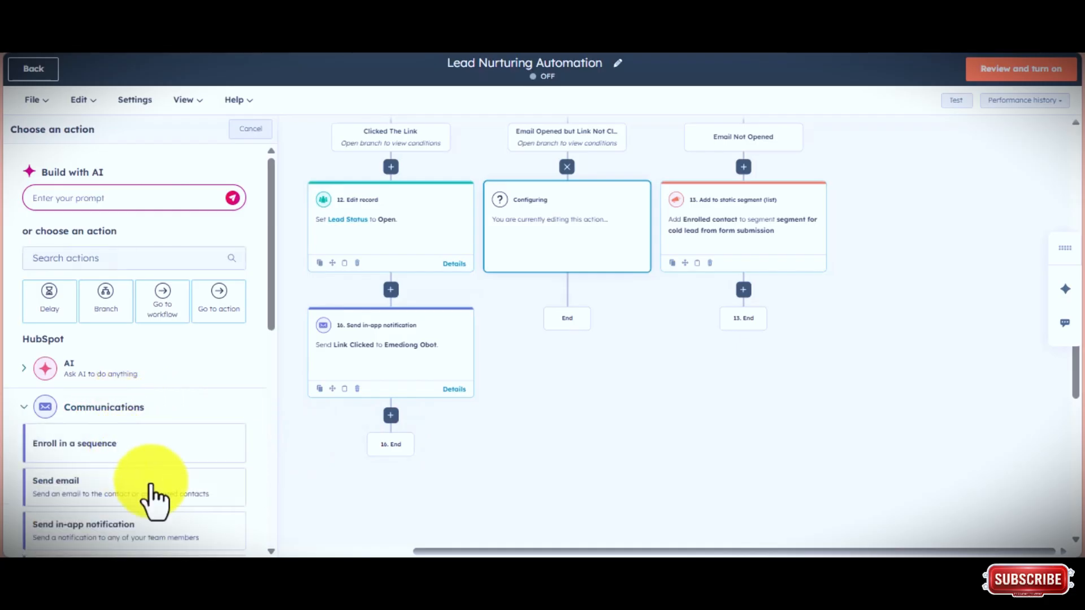
{"action": "left_click", "coordinate": [164, 480]}
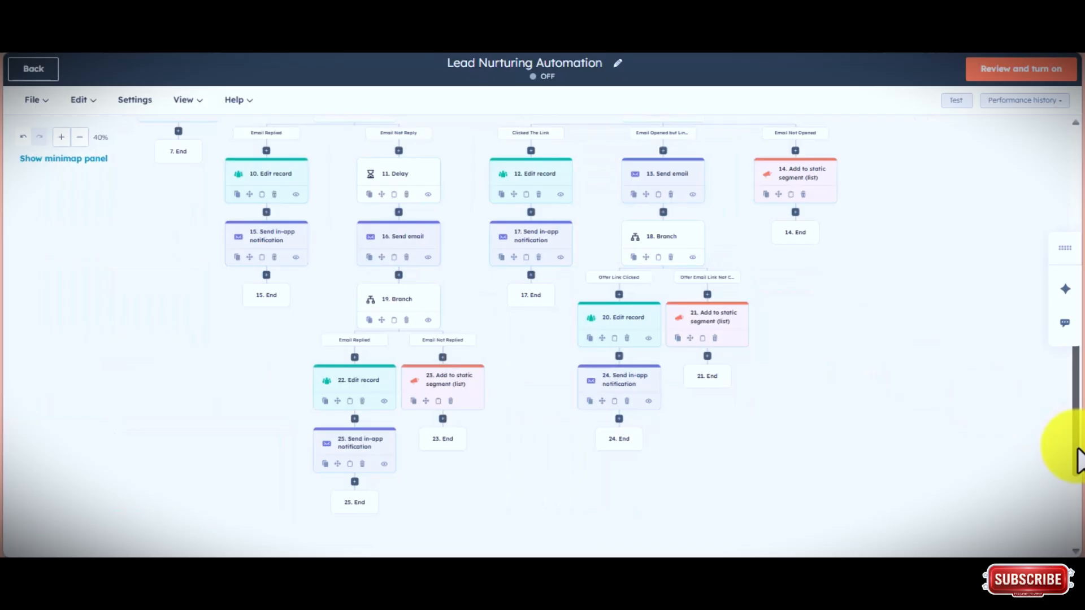
Check the Lead Nurturing Automation workflow's settings without changing them, and go through its review to turn it on.
{"action": "left_click_drag", "start_coordinate": [1076, 451], "coordinate": [1078, 287]}
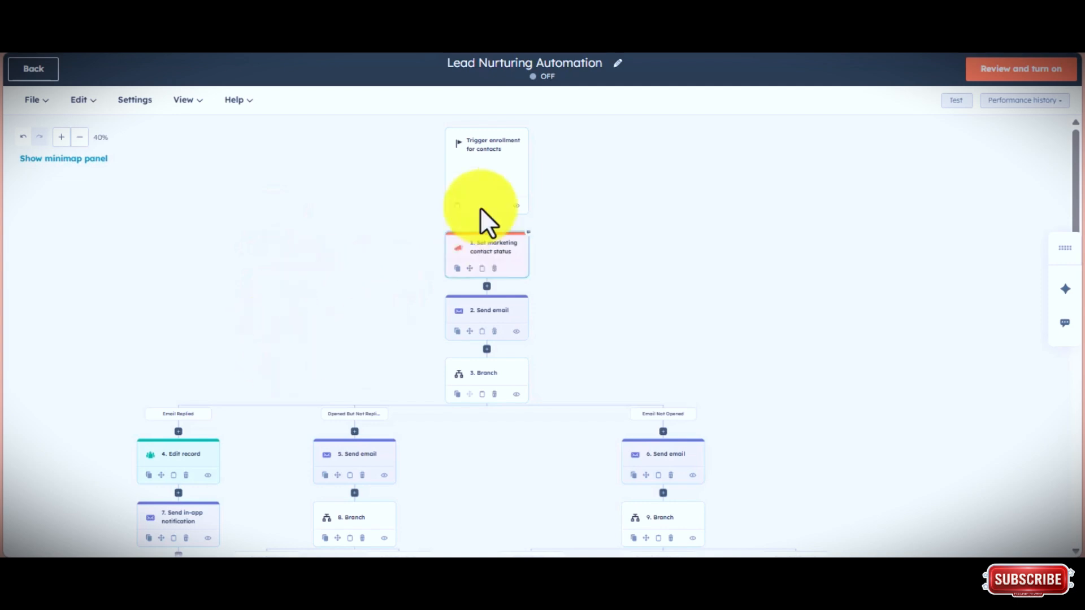
{"action": "left_click", "coordinate": [135, 102]}
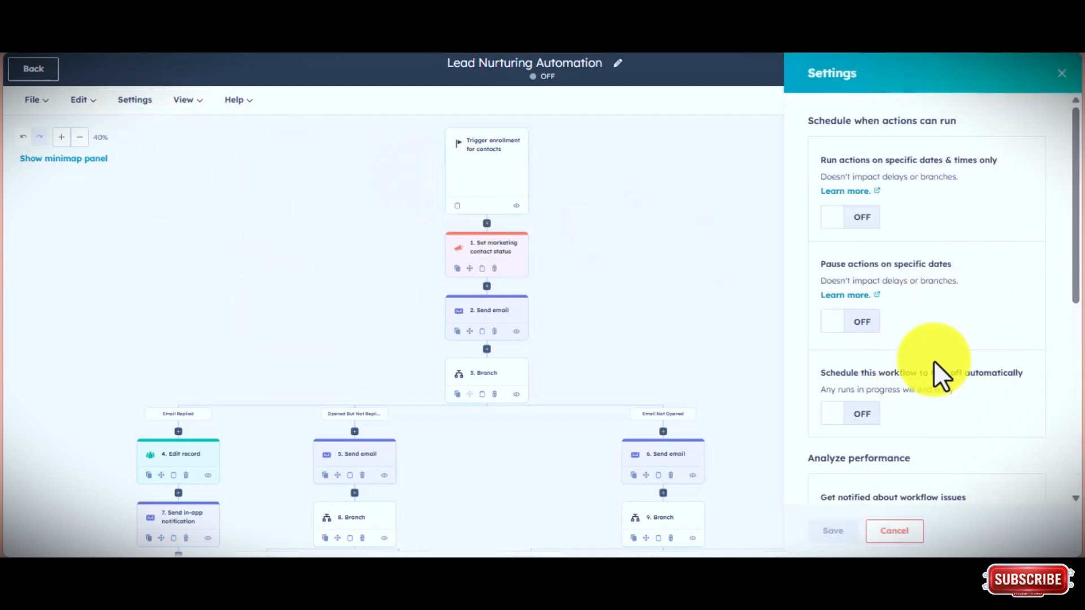
{"action": "left_click", "coordinate": [1061, 74]}
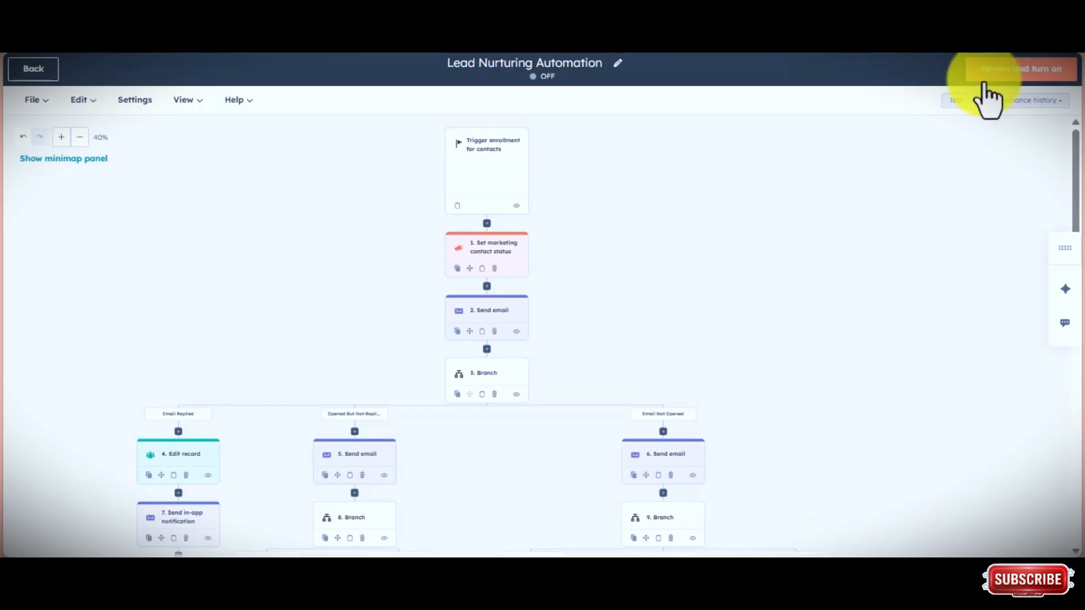
{"action": "left_click", "coordinate": [1019, 80]}
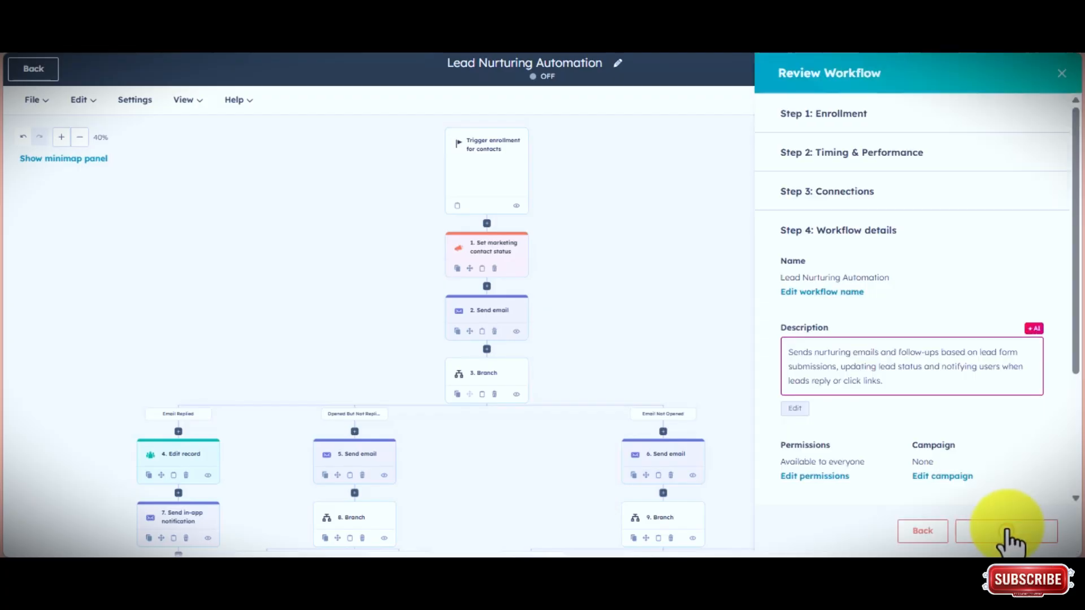
{"action": "left_click", "coordinate": [1008, 540]}
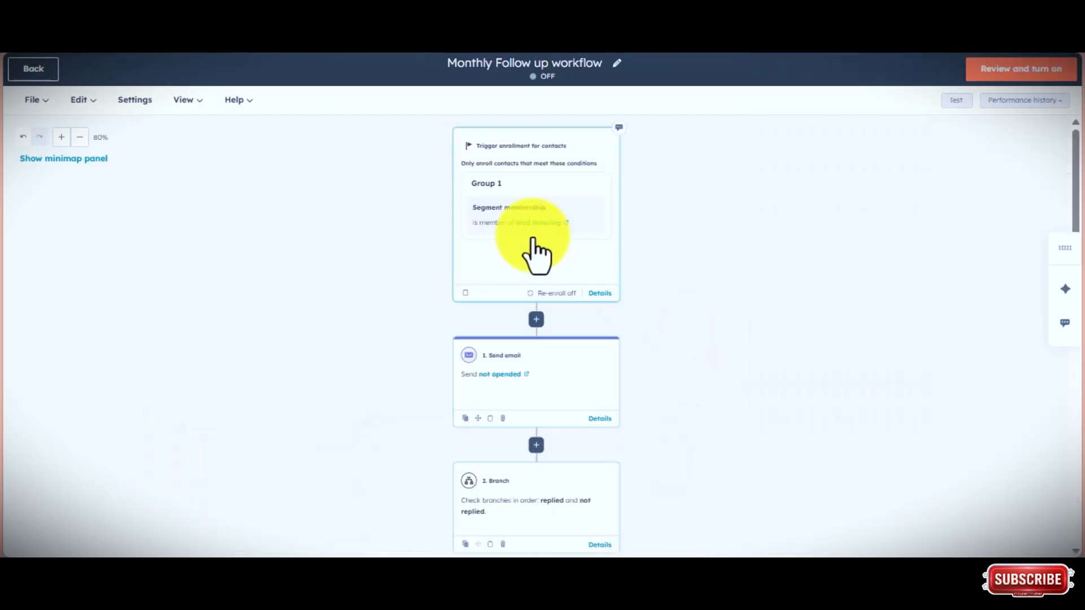